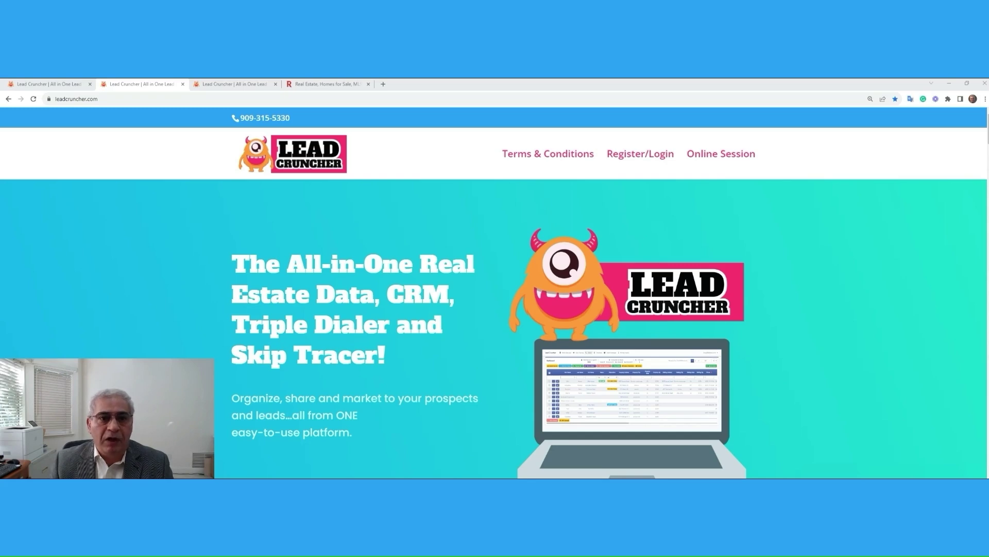
On Redfin, search 'ontario ca' and open the Ontario, CA city results
{"action": "left_click", "coordinate": [331, 85]}
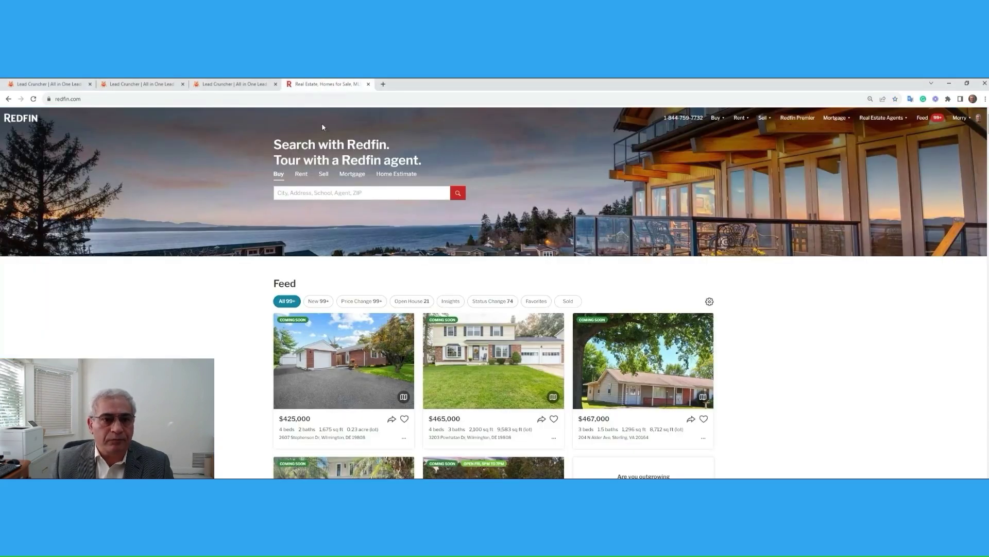
{"action": "left_click", "coordinate": [298, 193]}
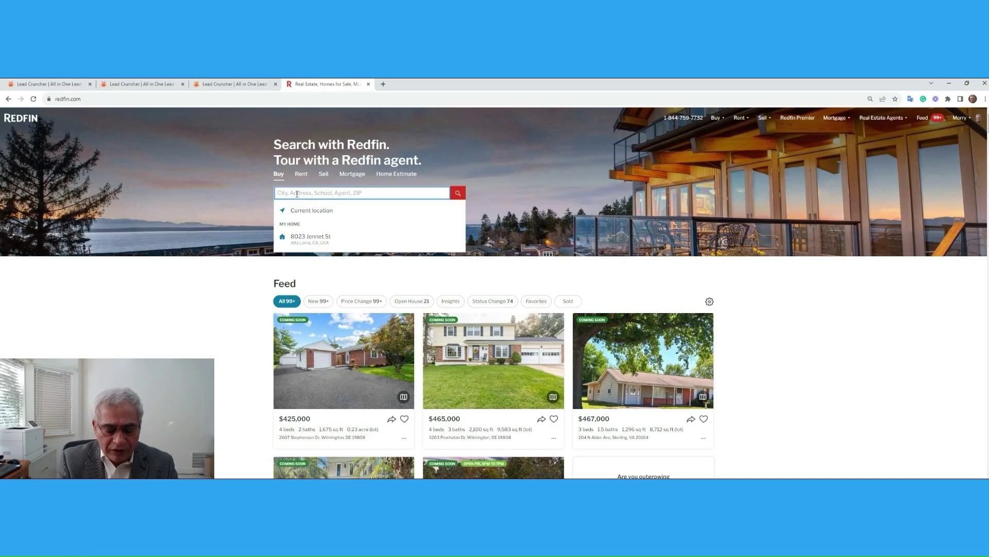
{"action": "type", "text": "ontario ca"}
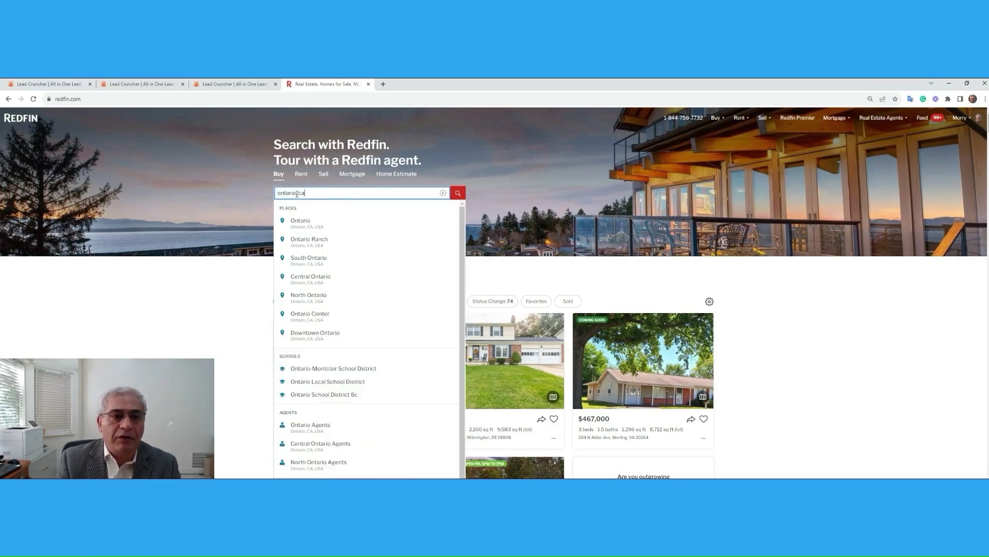
{"action": "left_click", "coordinate": [300, 223]}
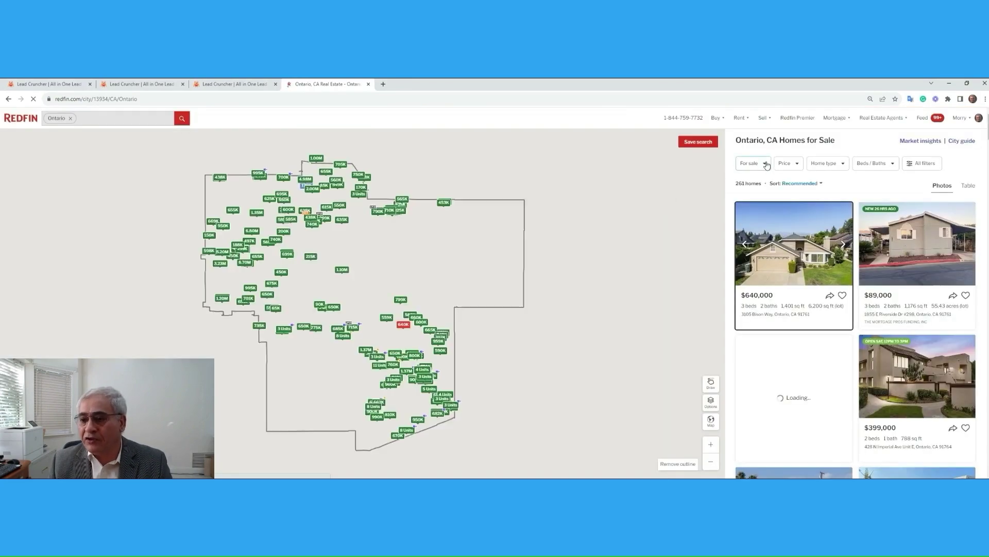
Filter the listings to homes sold in the last 6 months
{"action": "left_click", "coordinate": [766, 165]}
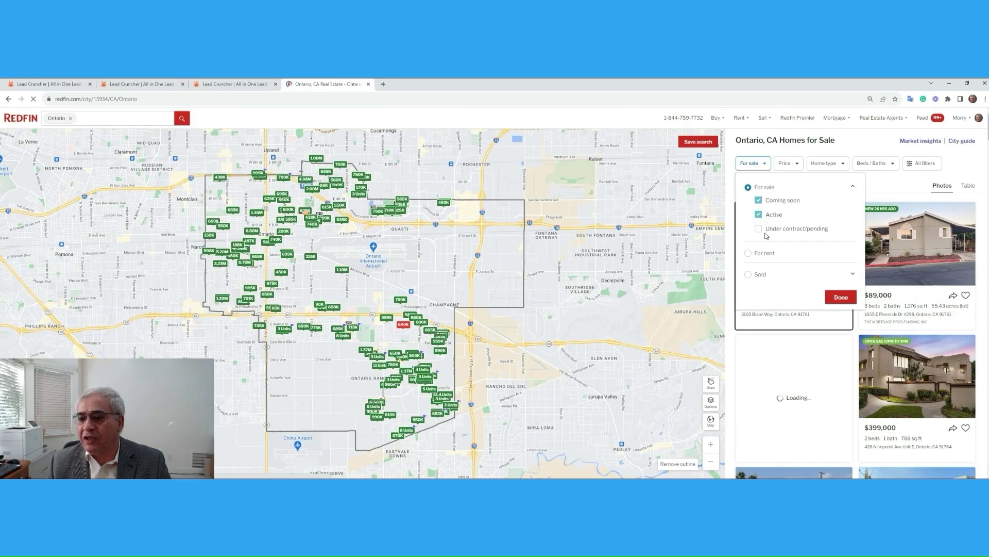
{"action": "left_click", "coordinate": [757, 274]}
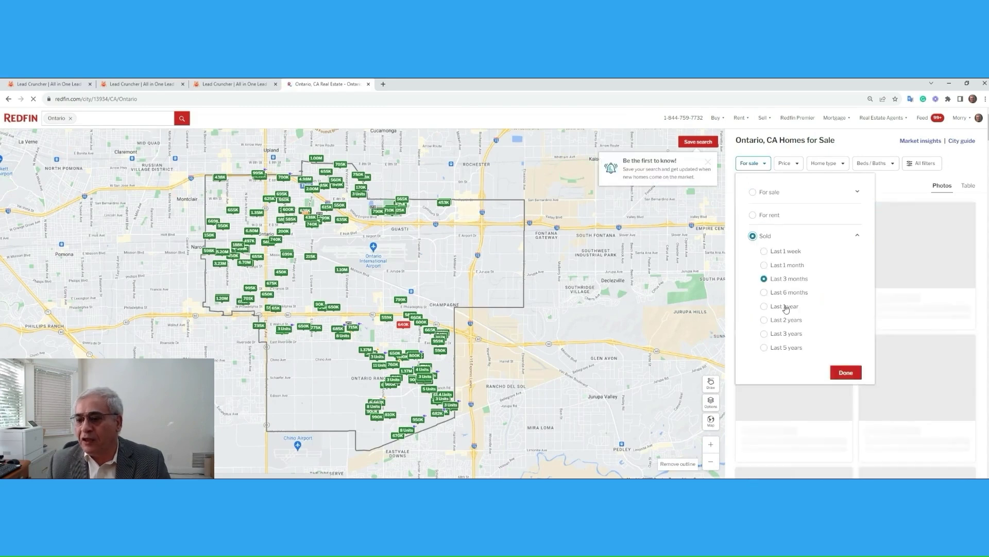
{"action": "left_click", "coordinate": [764, 293]}
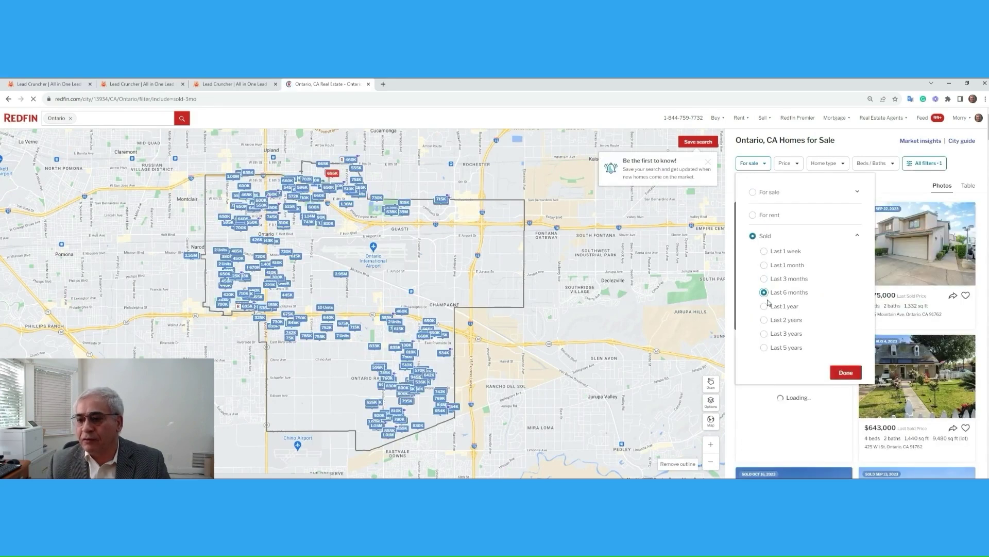
{"action": "left_click", "coordinate": [887, 185]}
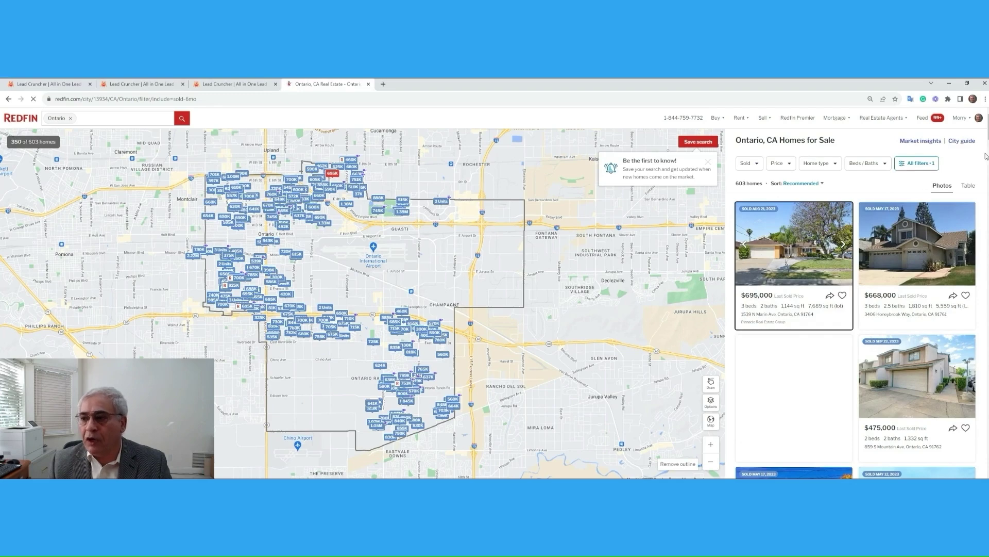
Download all 603 sold Ontario listings as a CSV and open the downloaded file
{"action": "scroll", "coordinate": [973, 158], "scroll_direction": "down", "scroll_amount": 1}
{"action": "scroll", "coordinate": [952, 276], "scroll_direction": "down", "scroll_amount": 10}
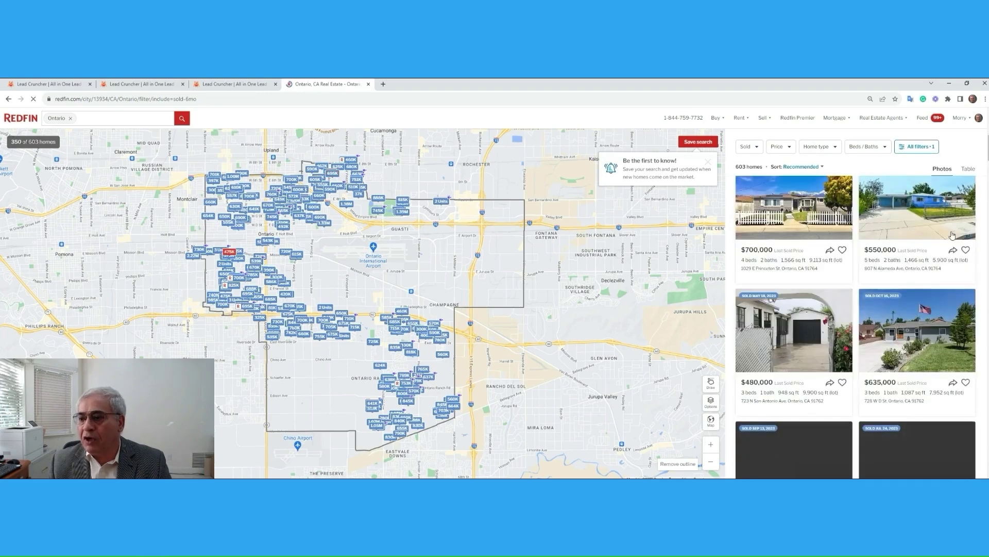
{"action": "scroll", "coordinate": [952, 276], "scroll_direction": "down", "scroll_amount": 10}
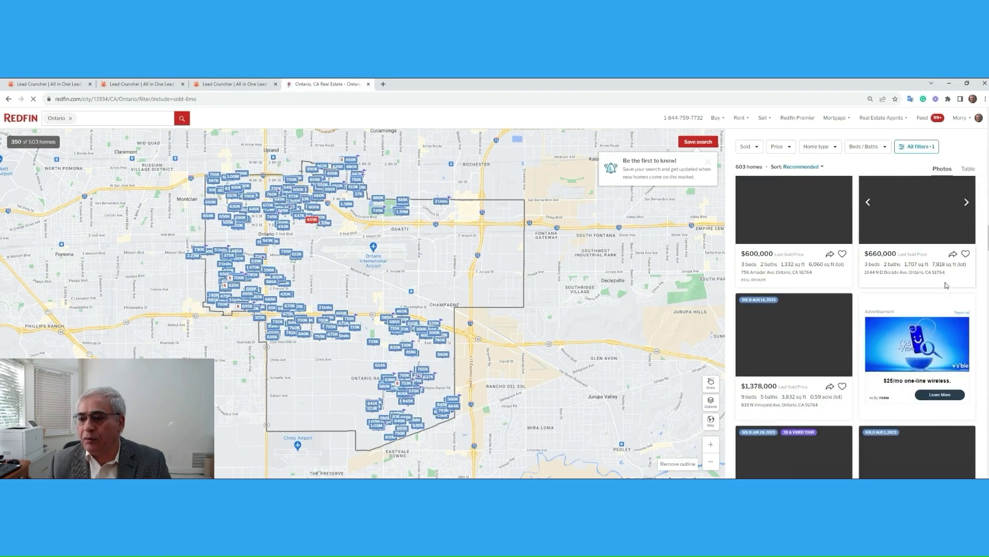
{"action": "scroll", "coordinate": [945, 286], "scroll_direction": "down", "scroll_amount": 10}
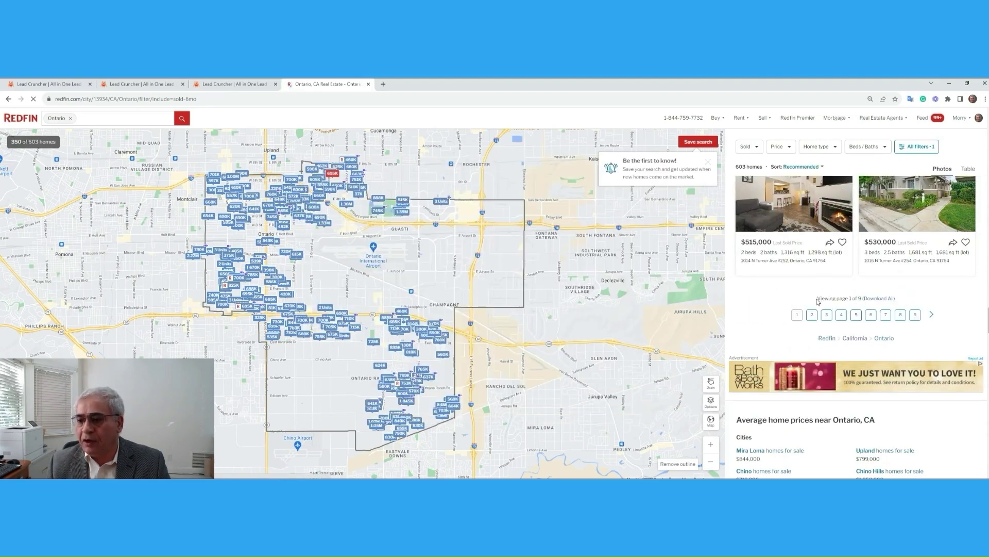
{"action": "left_click", "coordinate": [885, 298]}
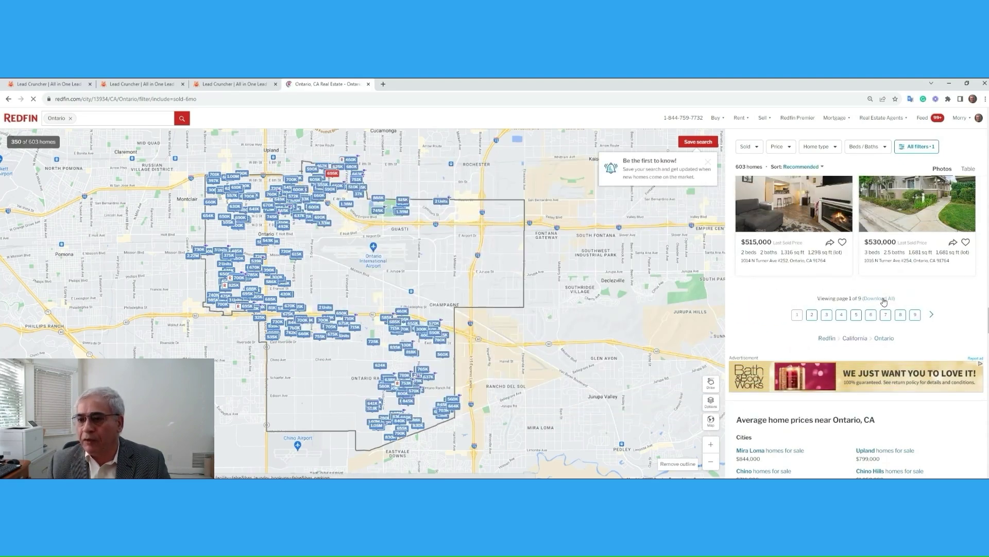
{"action": "mouse_move", "coordinate": [882, 119]}
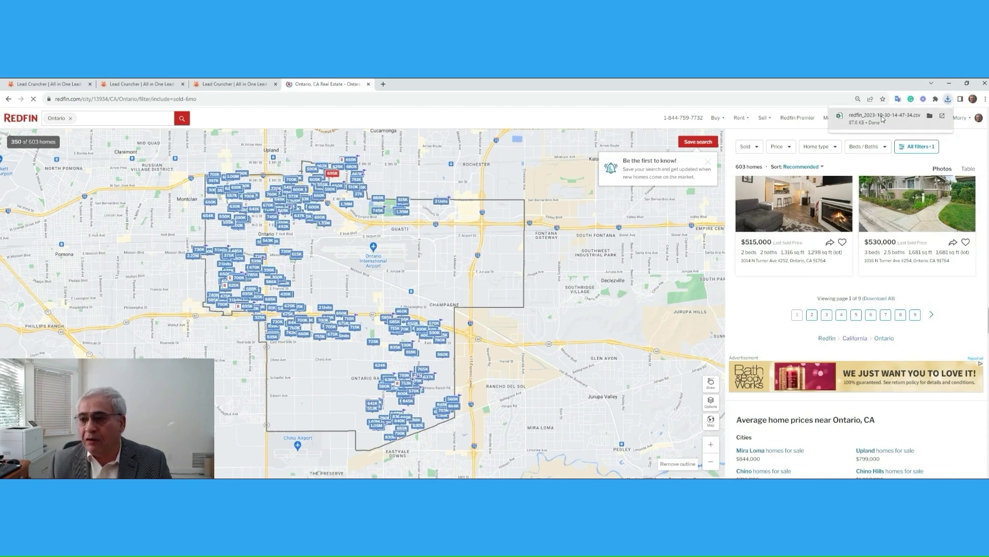
{"action": "left_click", "coordinate": [883, 118]}
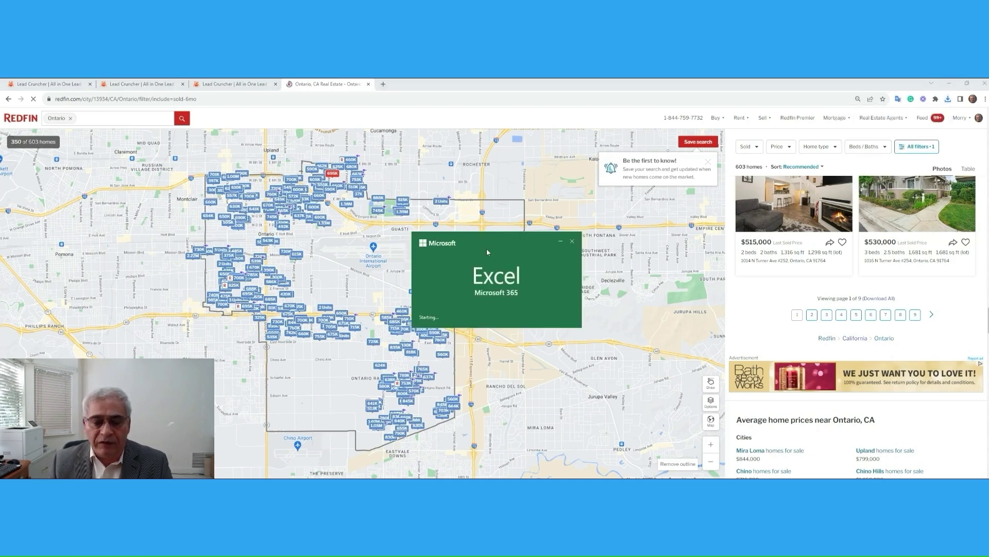
Review the CSV's address, location (C–G) and property detail (K–AA) columns
{"action": "left_click", "coordinate": [133, 277]}
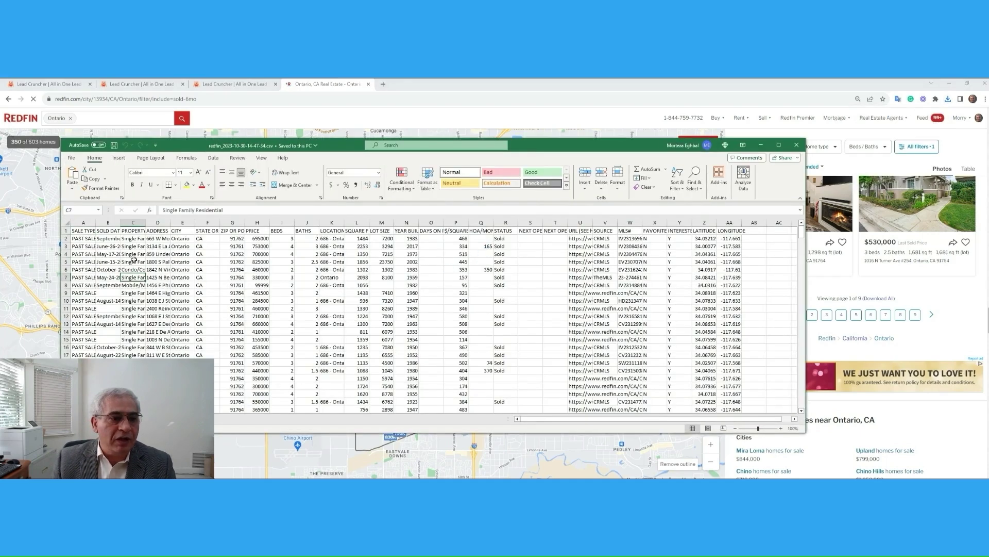
{"action": "left_click_drag", "start_coordinate": [133, 222], "coordinate": [232, 223]}
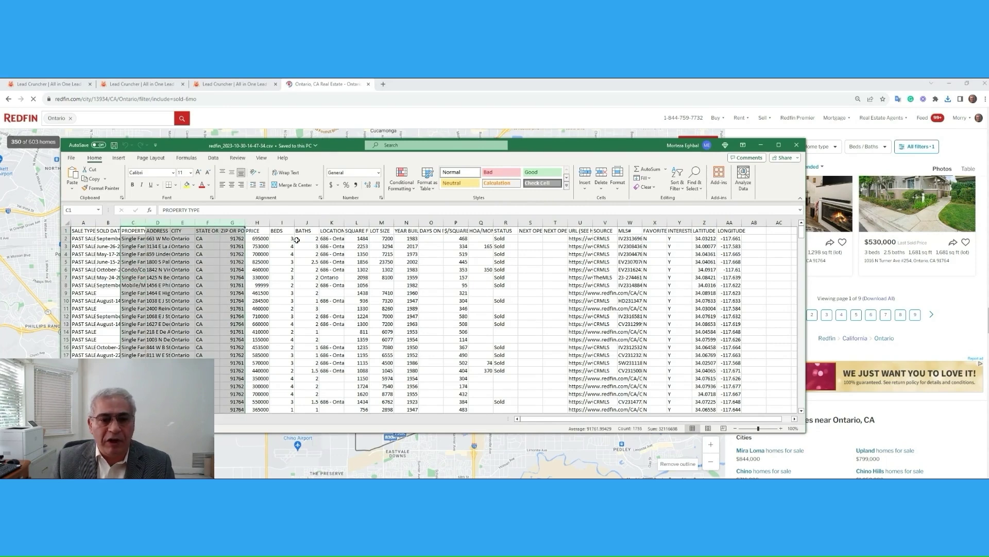
{"action": "left_click_drag", "start_coordinate": [331, 223], "coordinate": [729, 222]}
{"action": "left_click", "coordinate": [603, 254]}
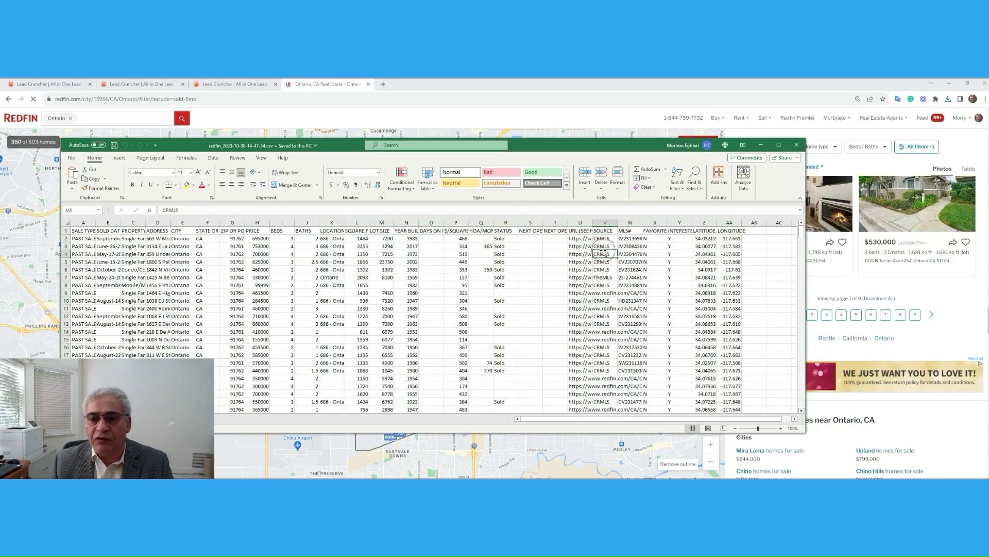
Widen column U to show listing URLs, then close Excel without saving
{"action": "left_click_drag", "start_coordinate": [593, 223], "coordinate": [610, 222]}
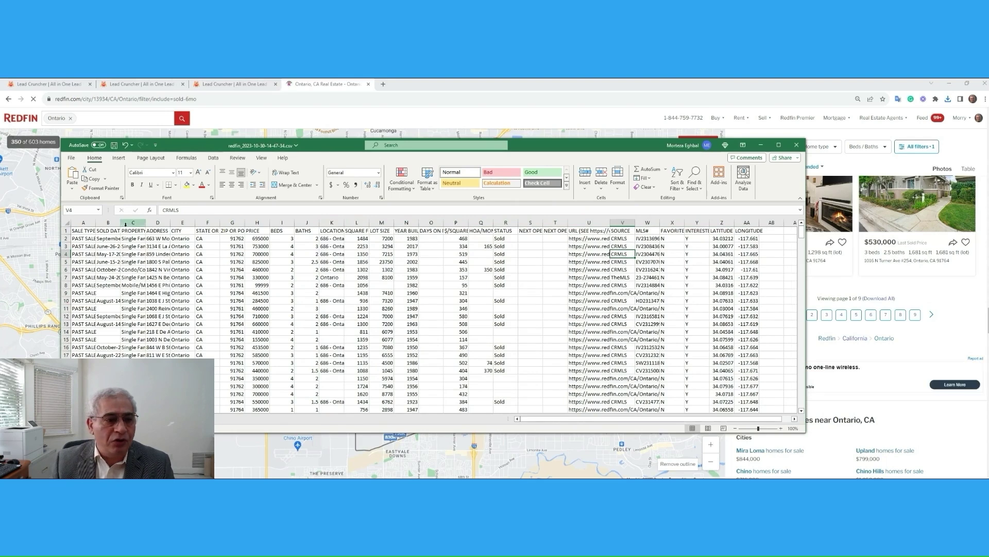
{"action": "left_click", "coordinate": [109, 223]}
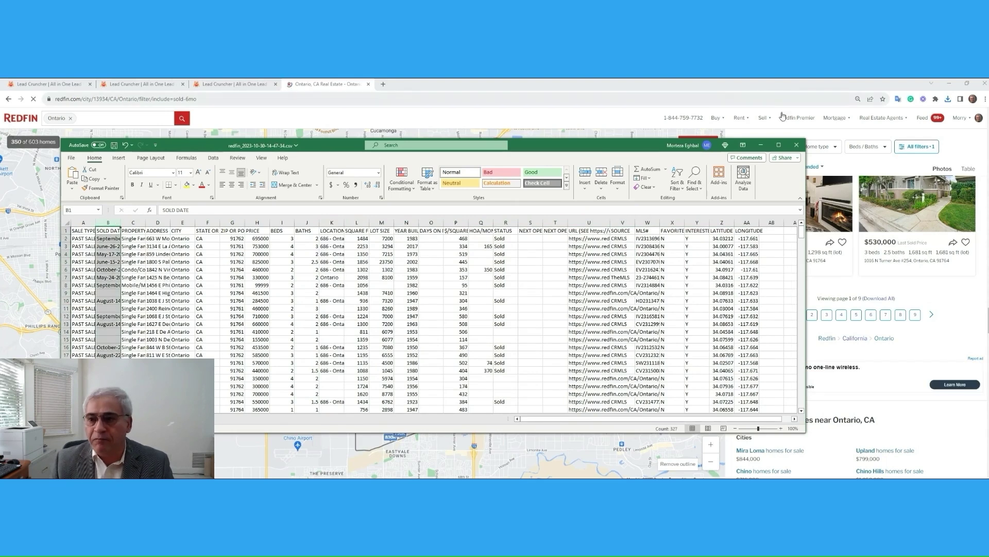
{"action": "left_click", "coordinate": [797, 144]}
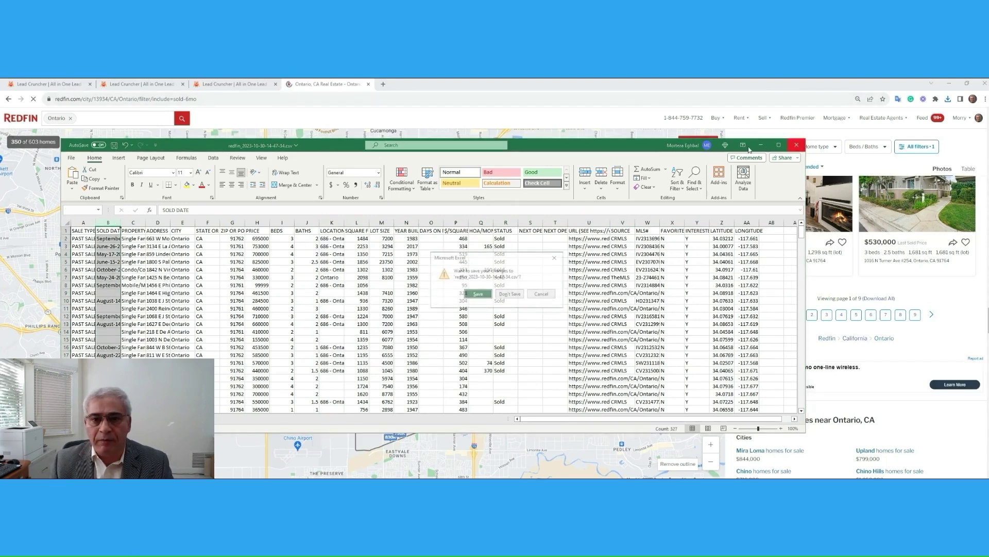
{"action": "left_click", "coordinate": [510, 294]}
Bring up Lead Cruncher's Owner Verifier upload page with Chrome's recent downloads listed
{"action": "left_click", "coordinate": [227, 84]}
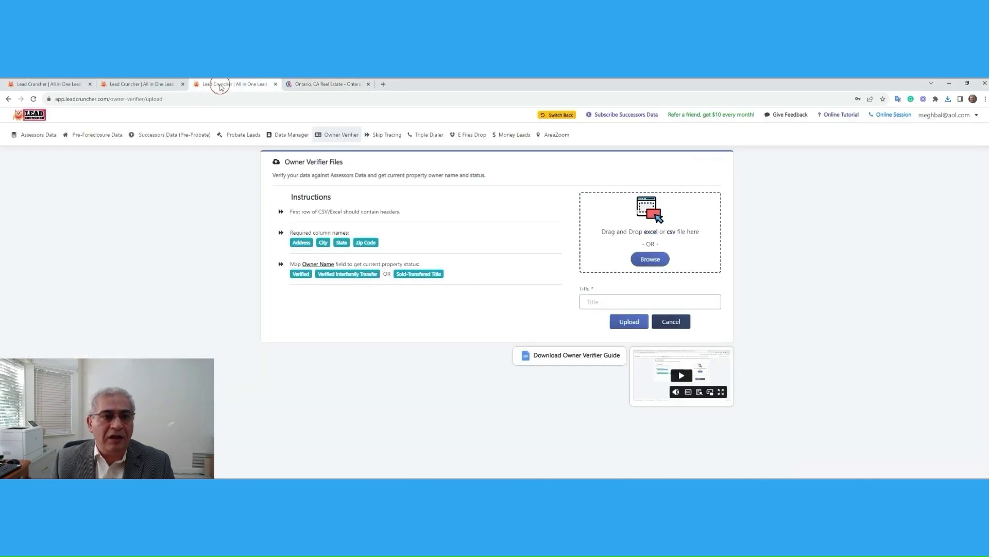
{"action": "left_click", "coordinate": [161, 87]}
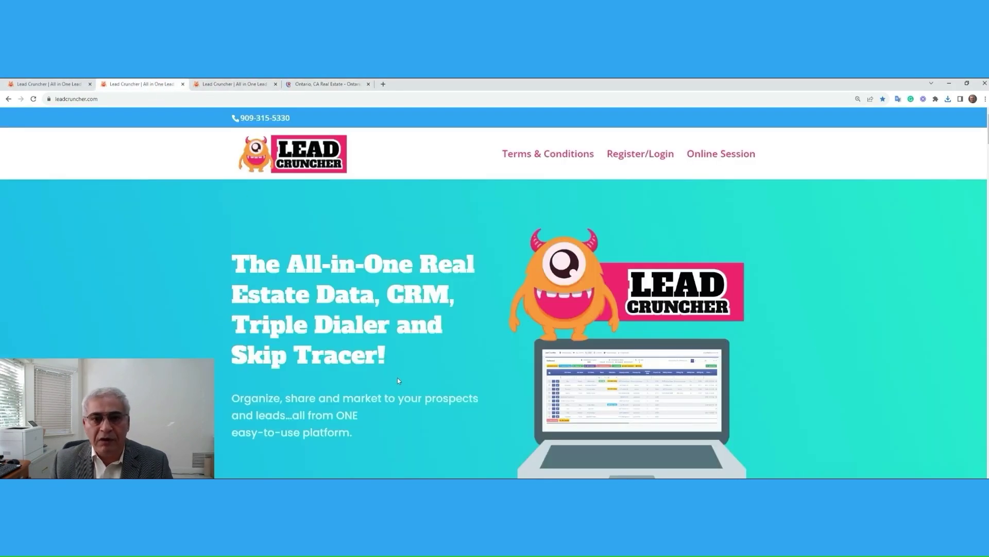
{"action": "left_click", "coordinate": [218, 85]}
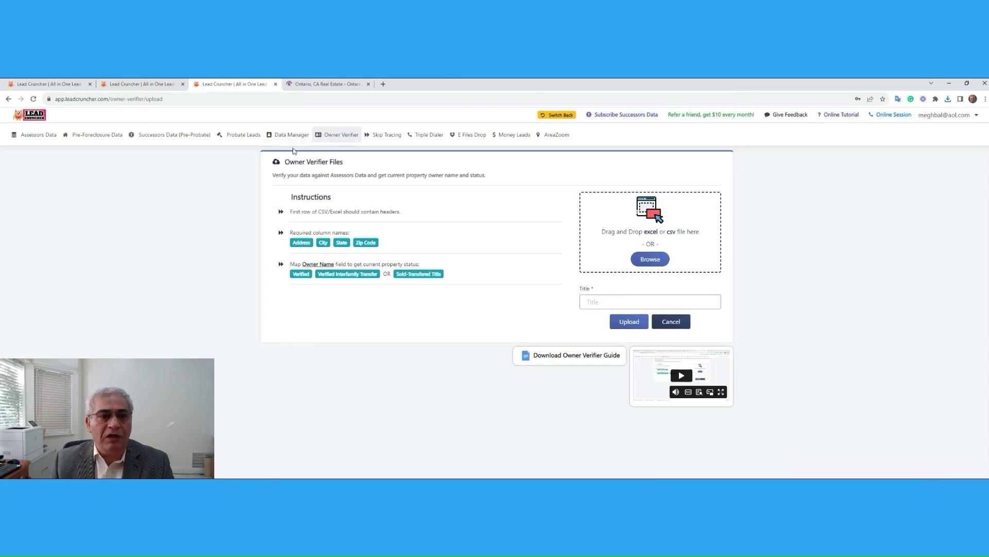
{"action": "mouse_move", "coordinate": [340, 135]}
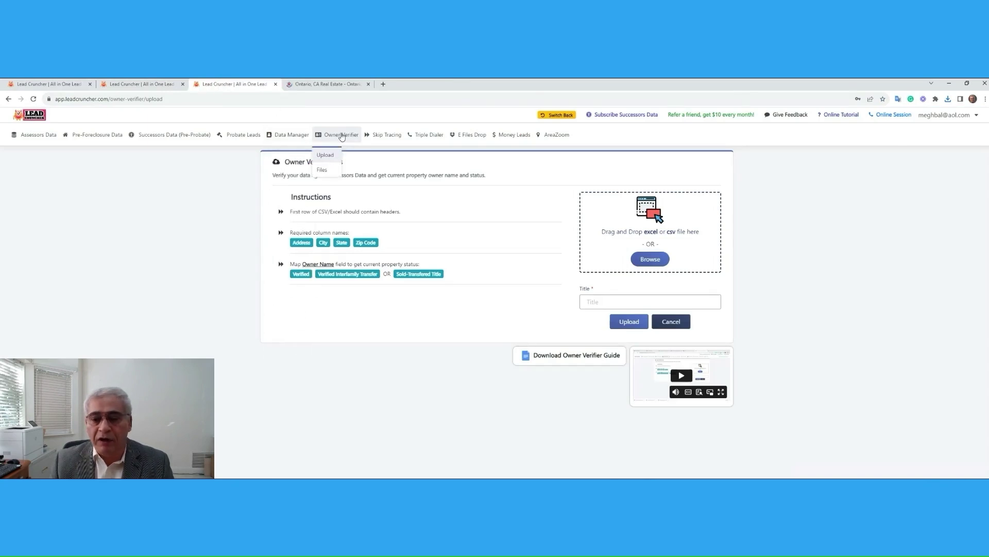
{"action": "left_click", "coordinate": [948, 99]}
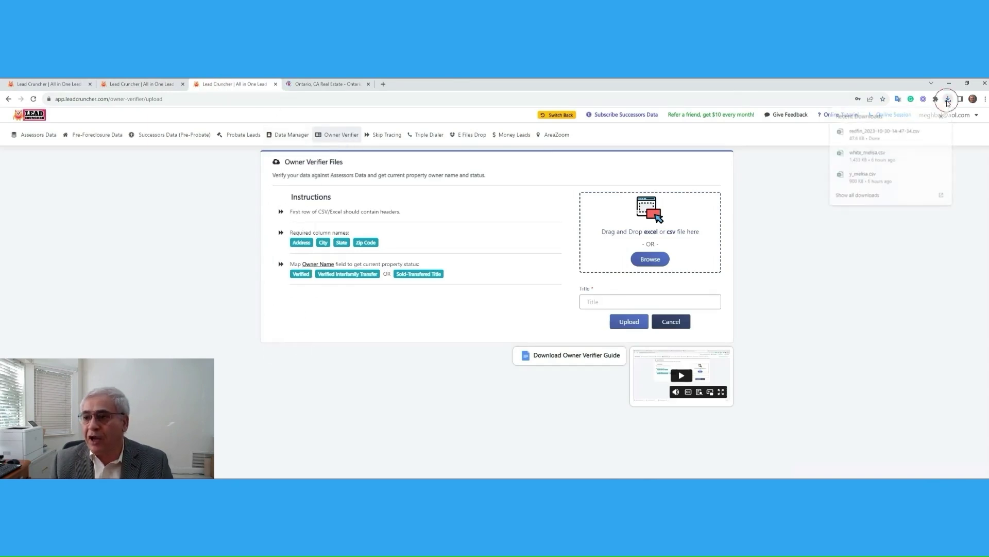
Drop the redfin CSV onto the upload area and map ADDRESS and CITY to Address and City
{"action": "left_click_drag", "start_coordinate": [897, 131], "coordinate": [647, 237]}
{"action": "scroll", "coordinate": [643, 235], "scroll_direction": "down", "scroll_amount": 2}
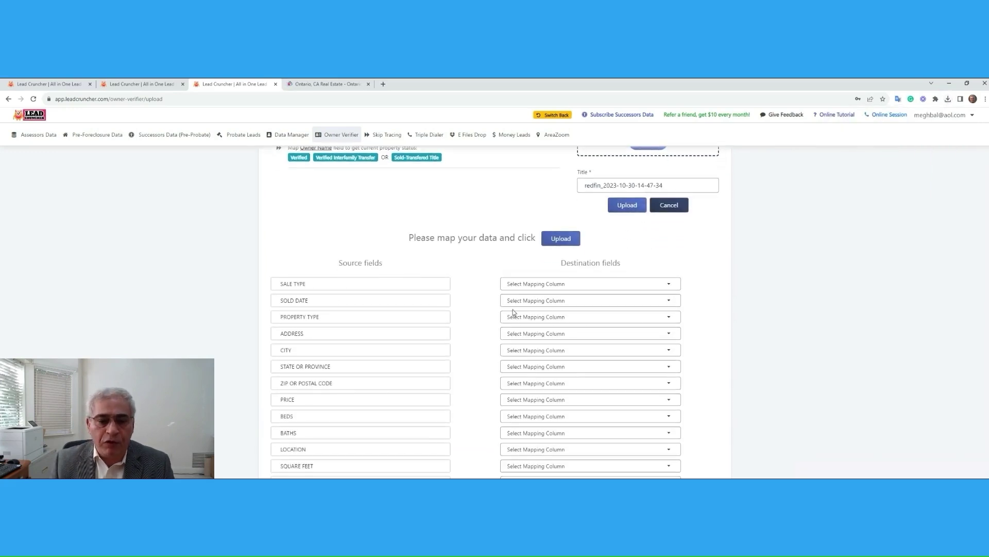
{"action": "scroll", "coordinate": [491, 307], "scroll_direction": "down", "scroll_amount": 1}
{"action": "left_click", "coordinate": [570, 295]}
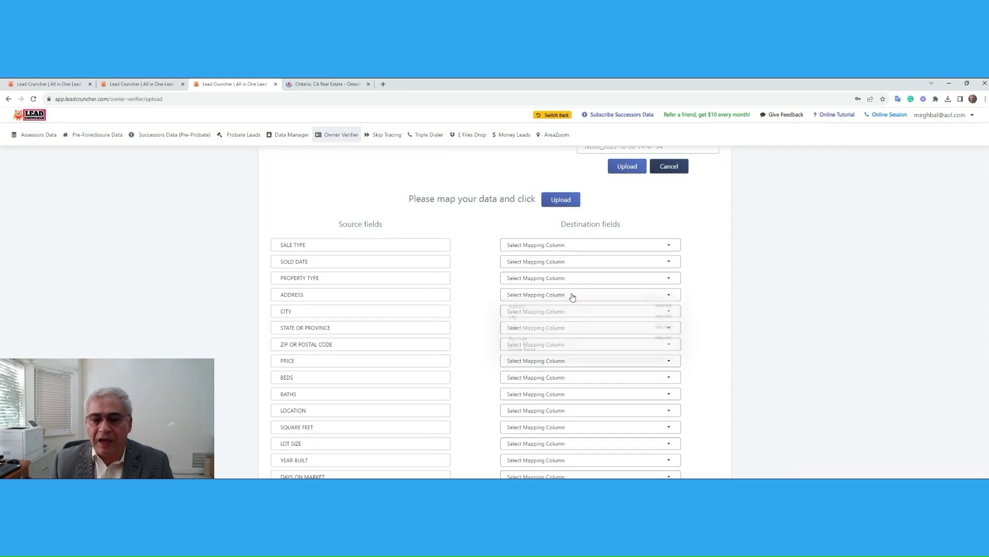
{"action": "left_click", "coordinate": [556, 316]}
{"action": "left_click", "coordinate": [552, 311]}
{"action": "left_click", "coordinate": [548, 327]}
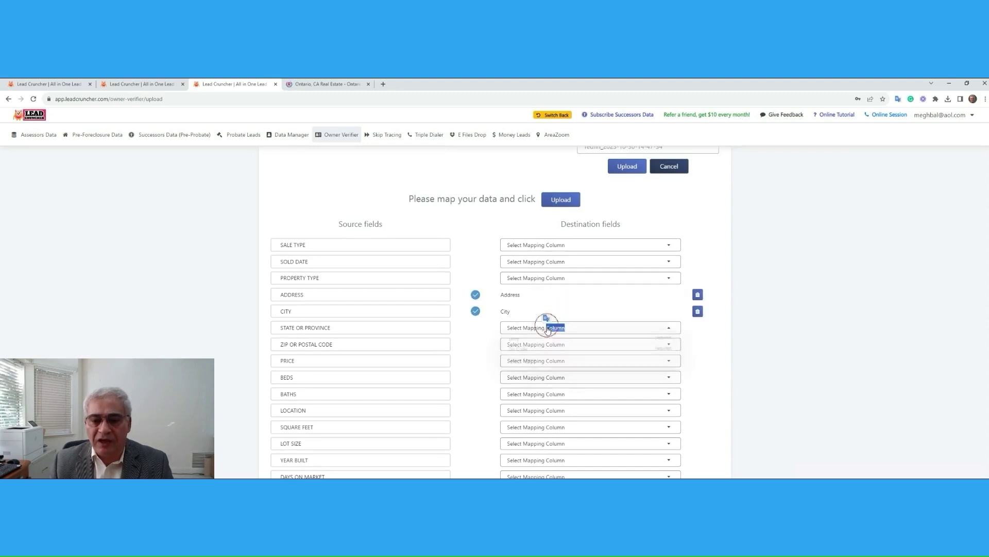
Map STATE OR PROVINCE to State and ZIP to Zip Code, leave PRICE unmapped, and upload
{"action": "left_click", "coordinate": [543, 327]}
{"action": "left_click", "coordinate": [545, 344]}
{"action": "left_click", "coordinate": [546, 346]}
{"action": "left_click", "coordinate": [545, 361]}
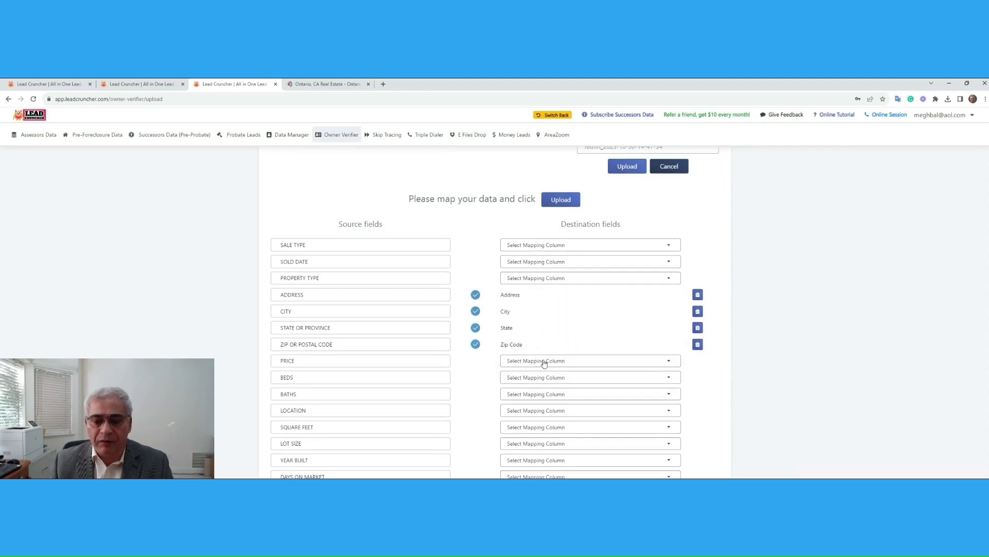
{"action": "left_click", "coordinate": [544, 362]}
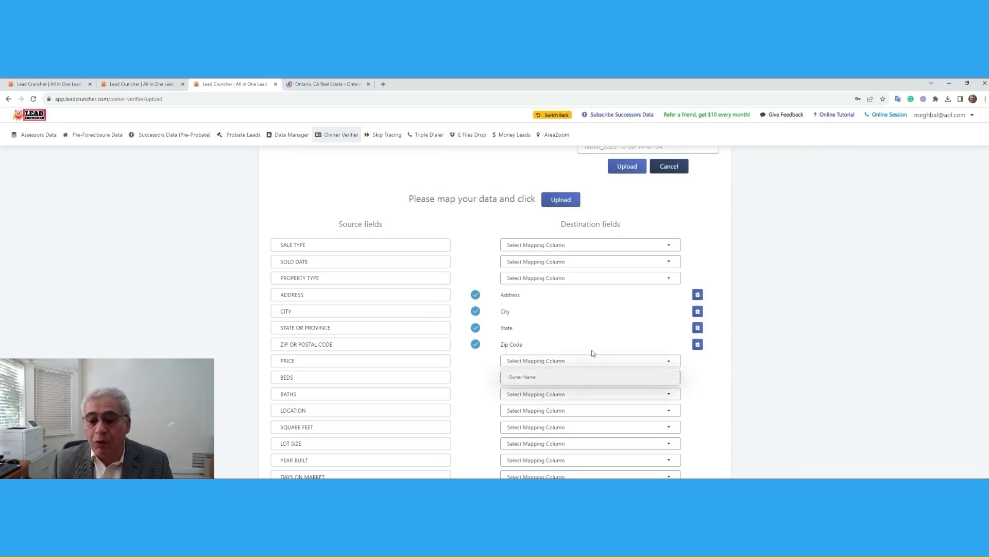
{"action": "left_click", "coordinate": [758, 348]}
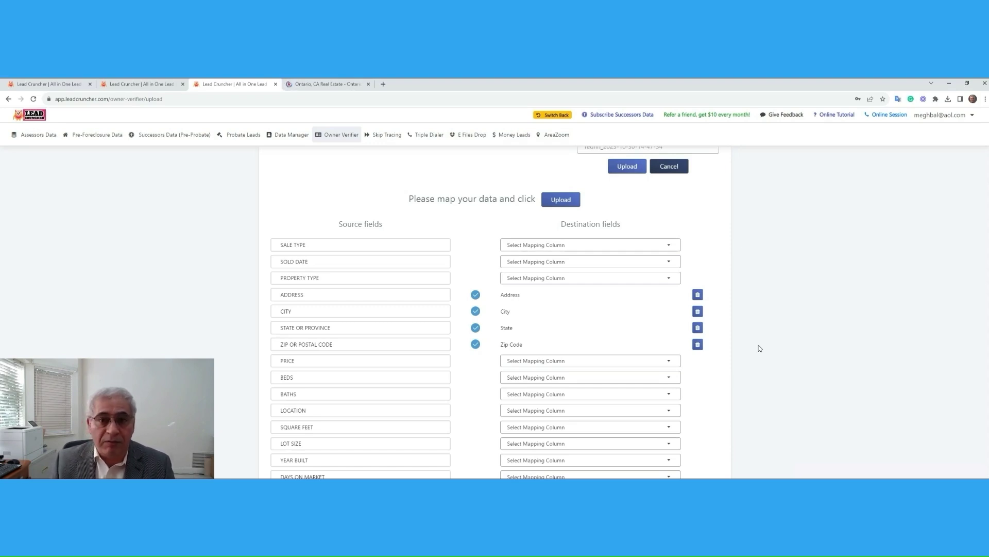
{"action": "left_click", "coordinate": [559, 203]}
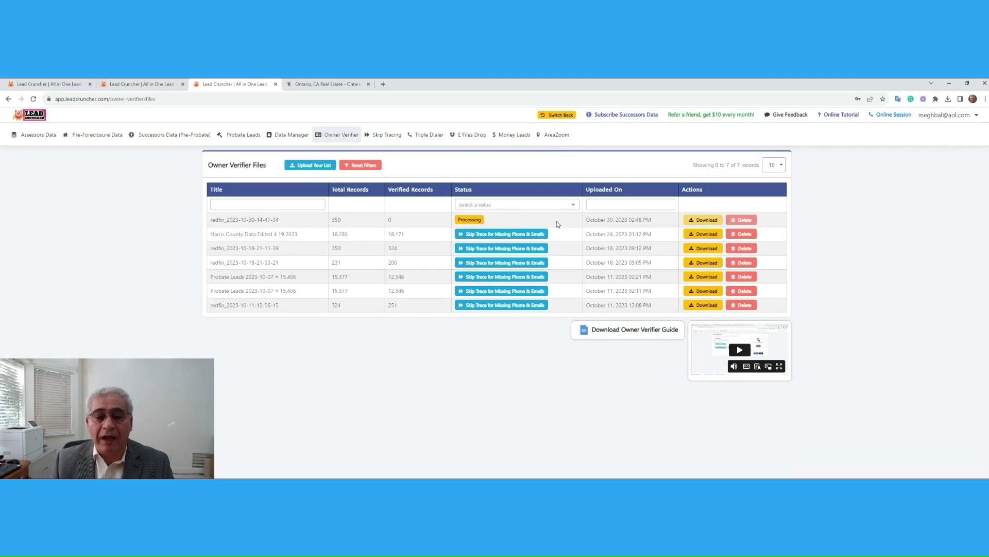
Let the redfin file appear in the Owner Verifier list, processing 350 records
{"action": "mouse_move", "coordinate": [327, 139]}
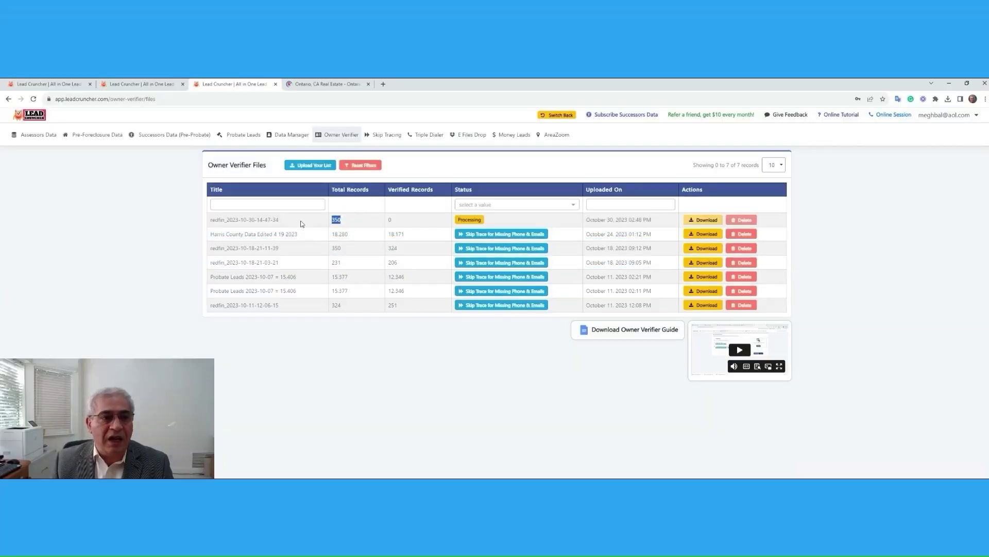
Browse the Assessors Data My State list, then return to the Owner Verifier upload page
{"action": "left_click", "coordinate": [28, 136]}
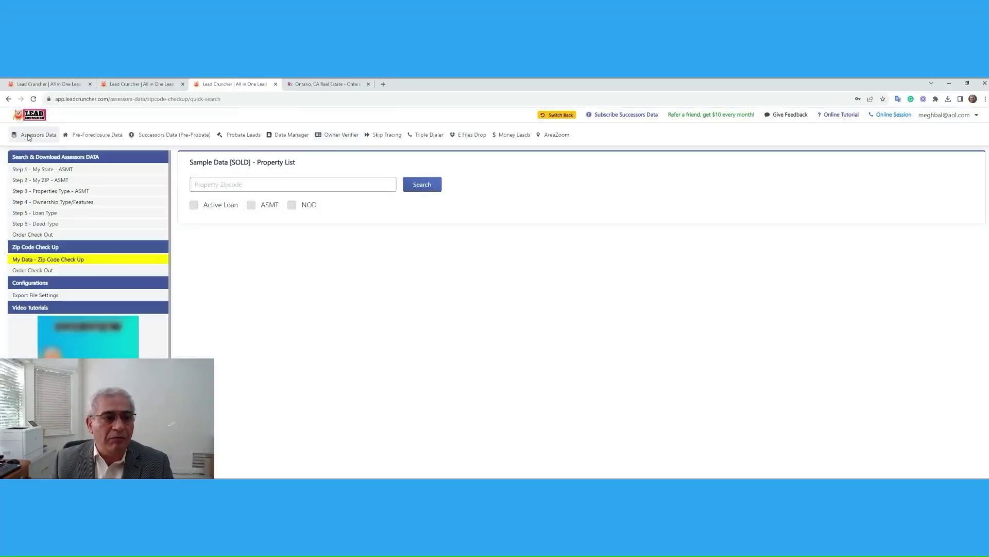
{"action": "left_click", "coordinate": [53, 171]}
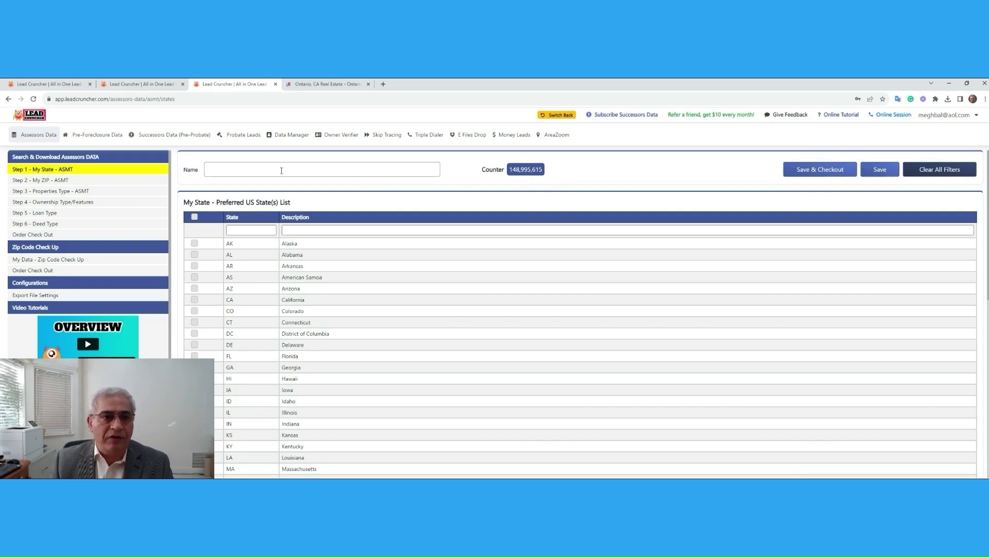
{"action": "left_click", "coordinate": [333, 136]}
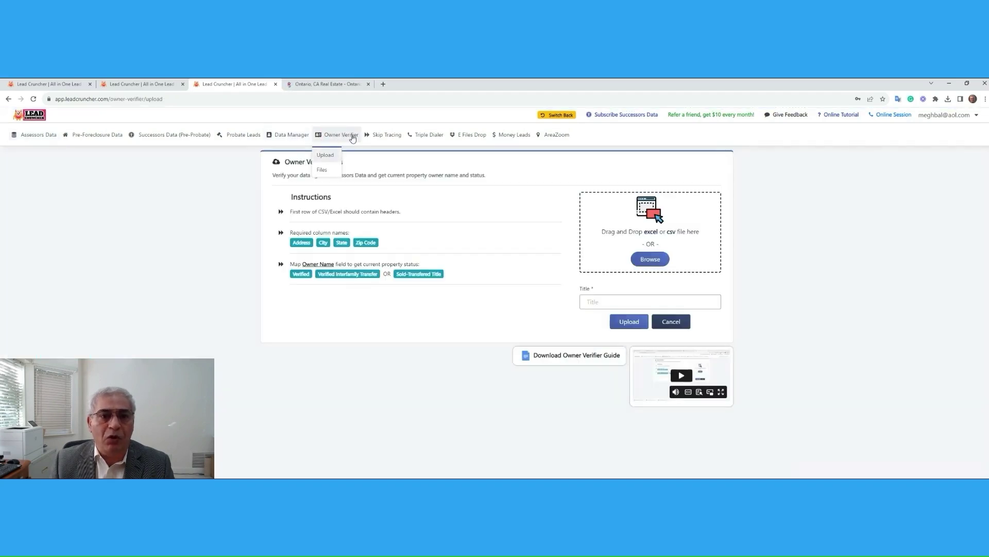
Check the Owner Verifier files list showing 285 of 350 redfin records verified, then return to Redfin
{"action": "left_click", "coordinate": [323, 170]}
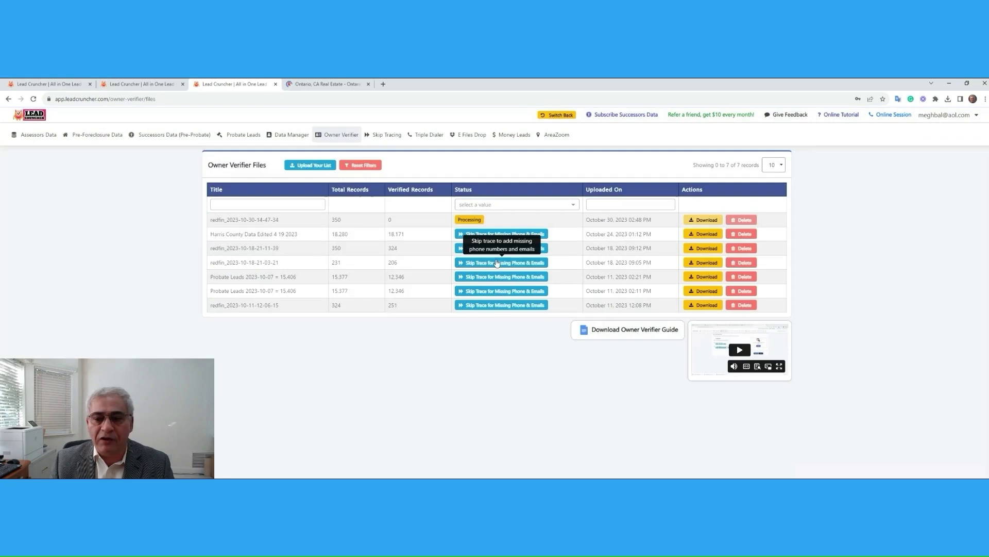
{"action": "double_click", "coordinate": [341, 220]}
{"action": "double_click", "coordinate": [393, 222]}
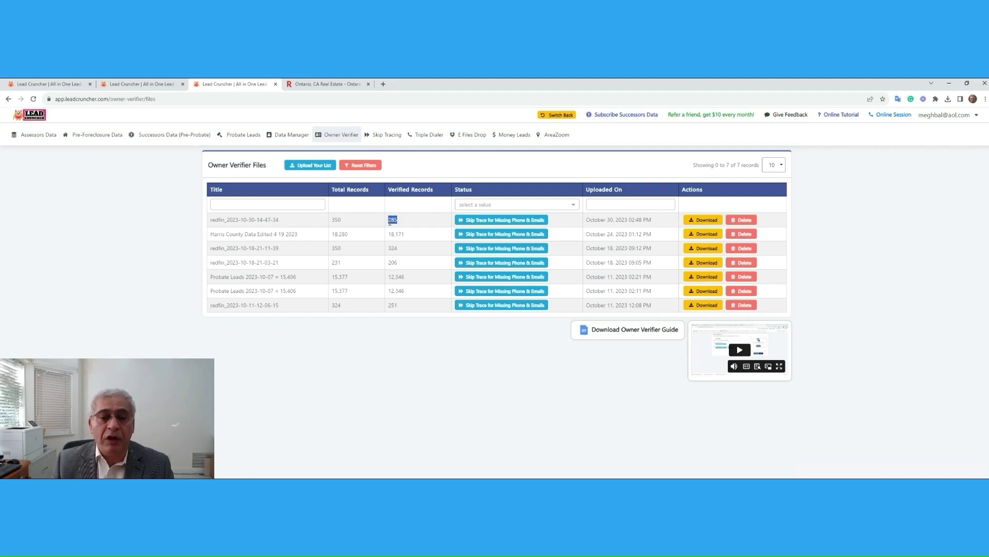
{"action": "left_click", "coordinate": [318, 84]}
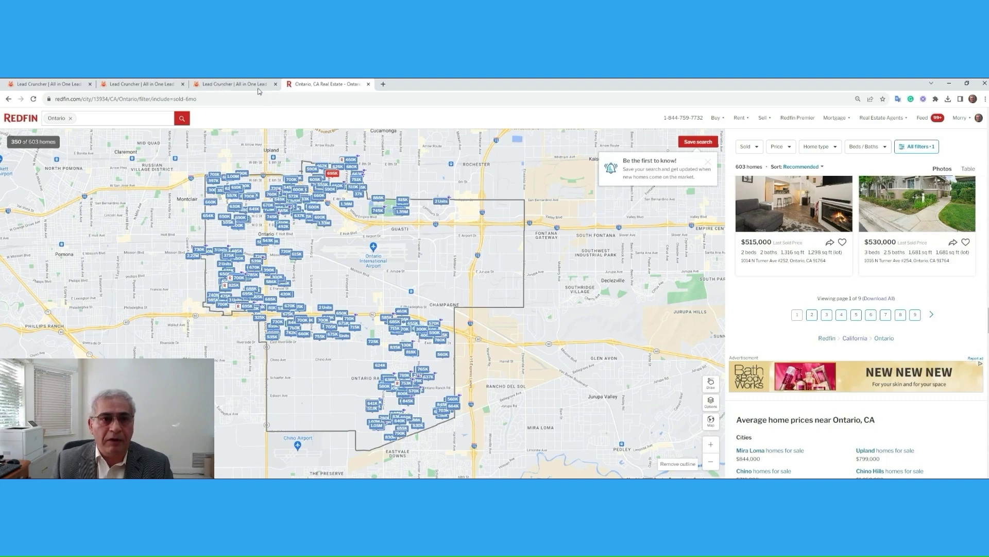
Download the redfin file's Verified Data as xlsx, copy it to the desktop, and open it
{"action": "left_click", "coordinate": [257, 87]}
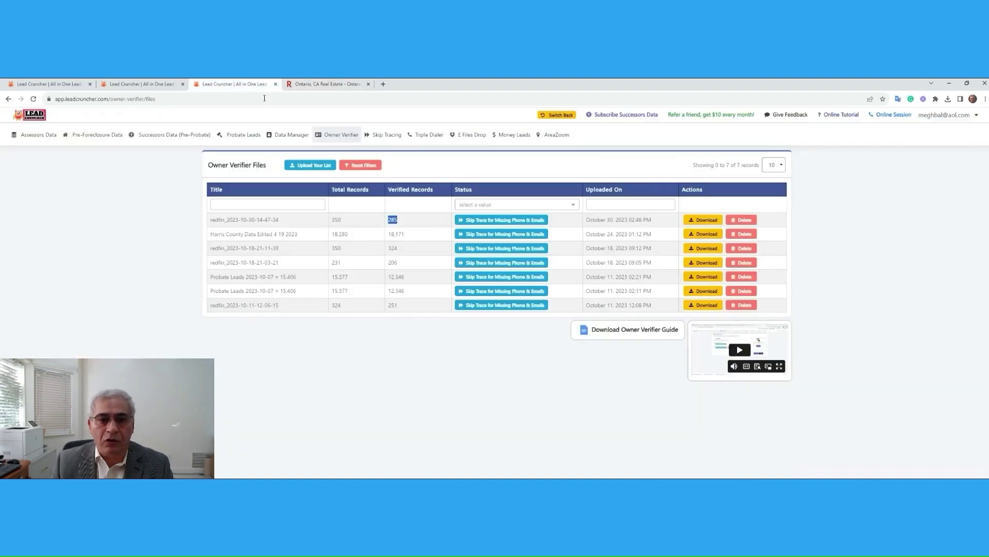
{"action": "left_click", "coordinate": [706, 221]}
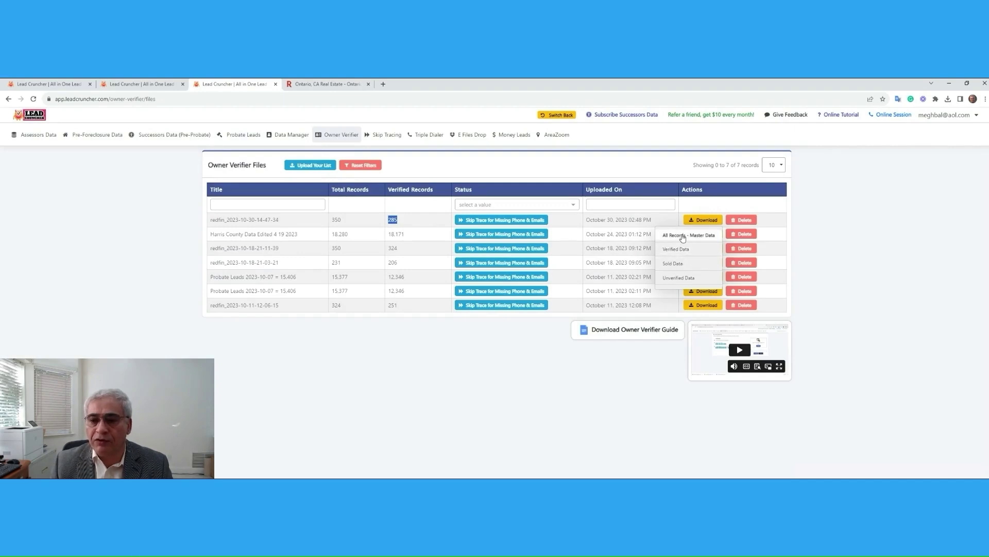
{"action": "left_click", "coordinate": [677, 250]}
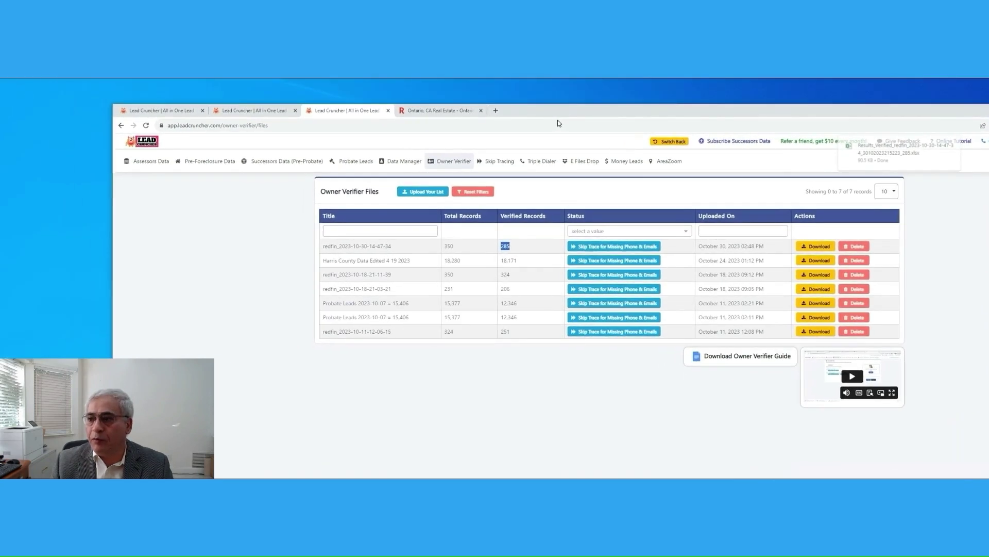
{"action": "left_click", "coordinate": [915, 127]}
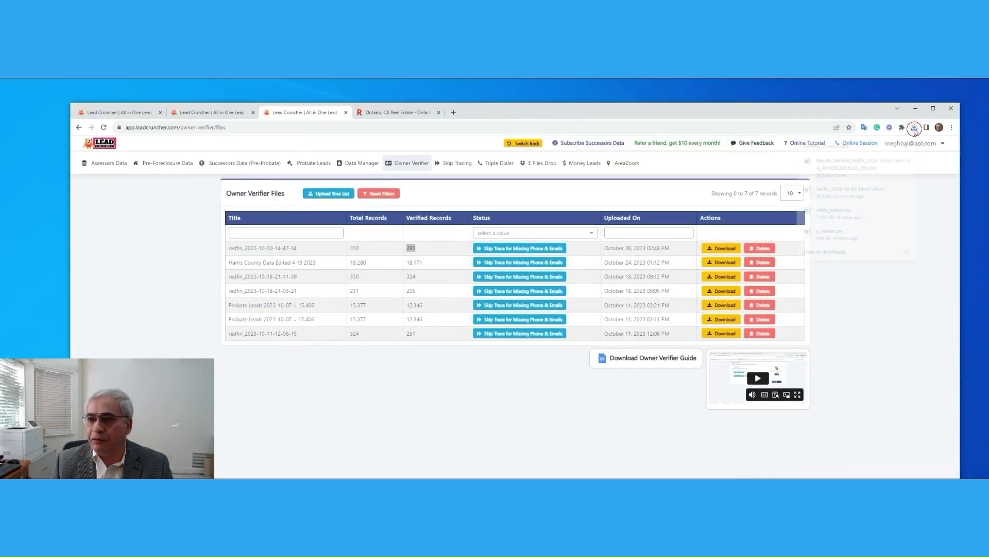
{"action": "left_click_drag", "start_coordinate": [841, 165], "coordinate": [22, 181]}
{"action": "double_click", "coordinate": [21, 182]}
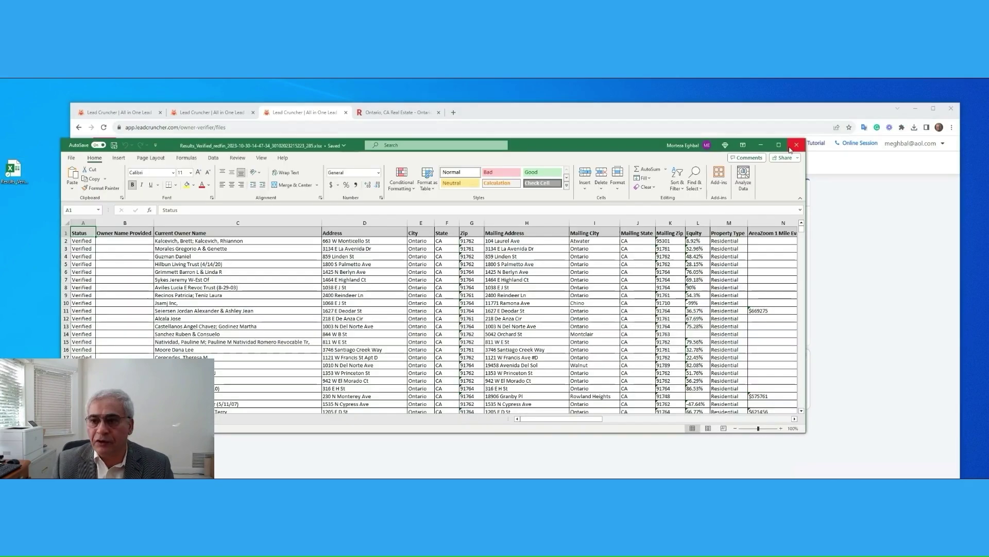
{"action": "left_click", "coordinate": [779, 145]}
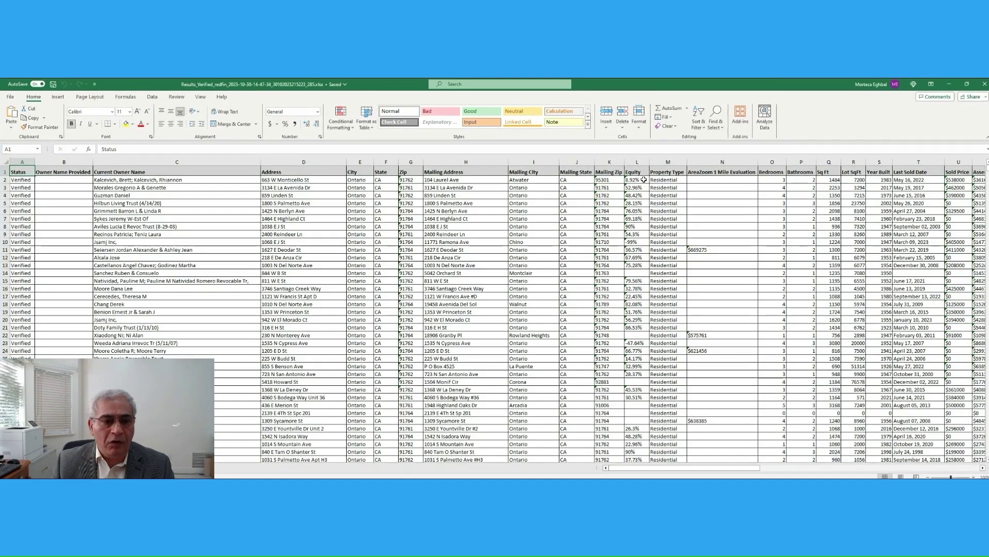
{"action": "left_click", "coordinate": [353, 264]}
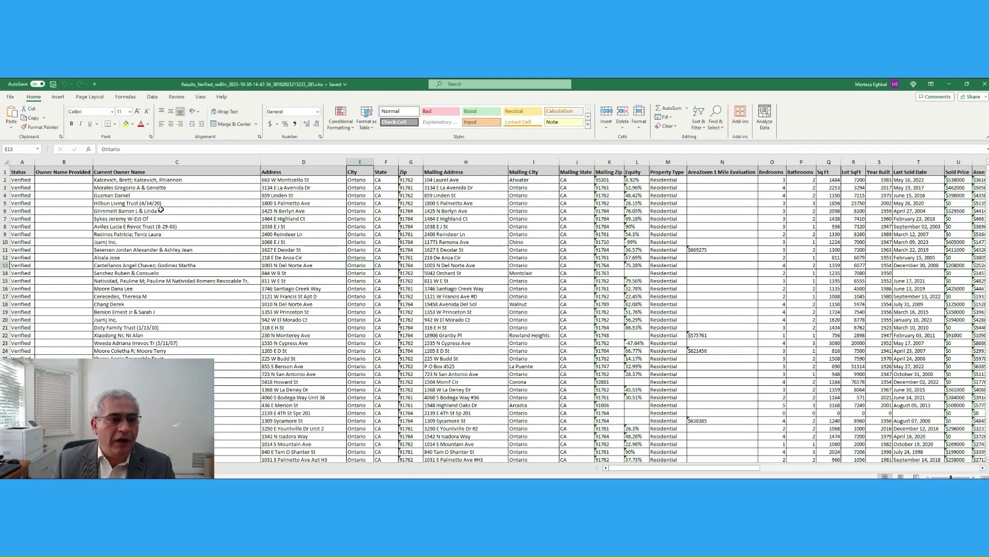
{"action": "left_click", "coordinate": [64, 161]}
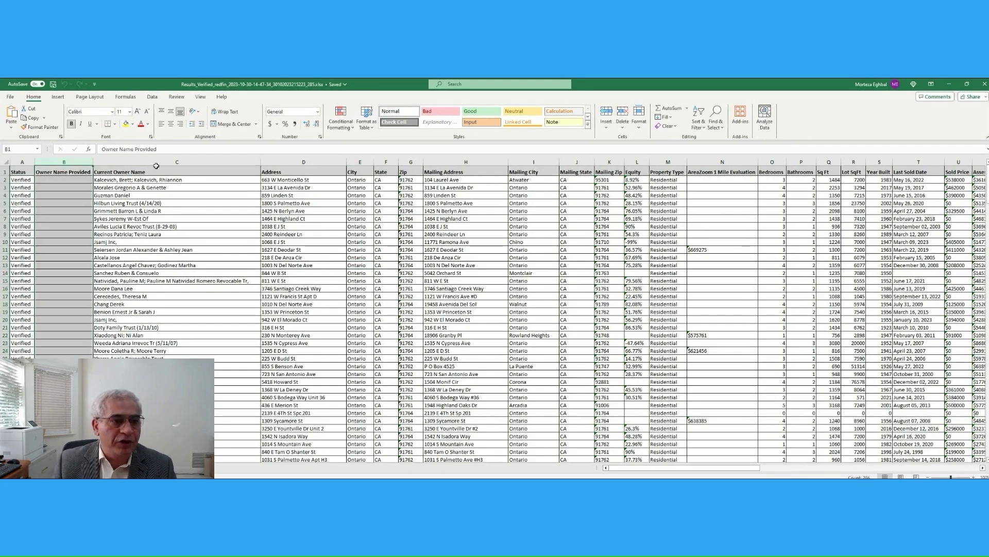
{"action": "left_click", "coordinate": [177, 161]}
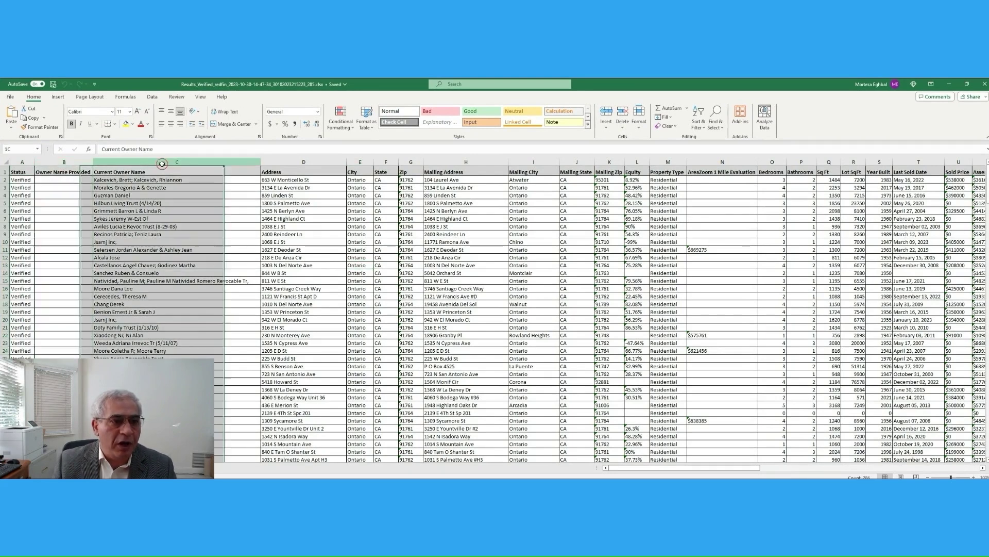
{"action": "left_click", "coordinate": [6, 161]}
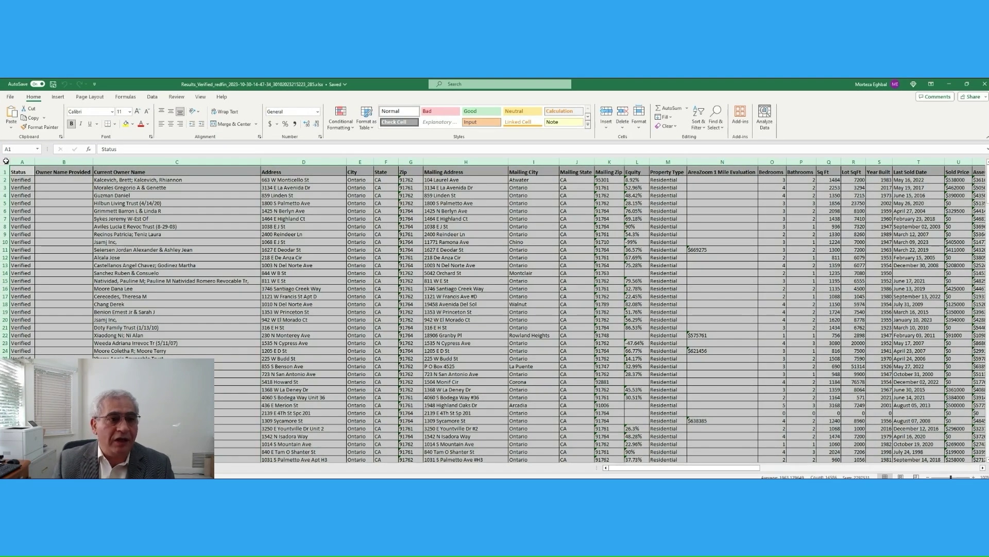
{"action": "left_click", "coordinate": [35, 185]}
{"action": "left_click", "coordinate": [6, 161]}
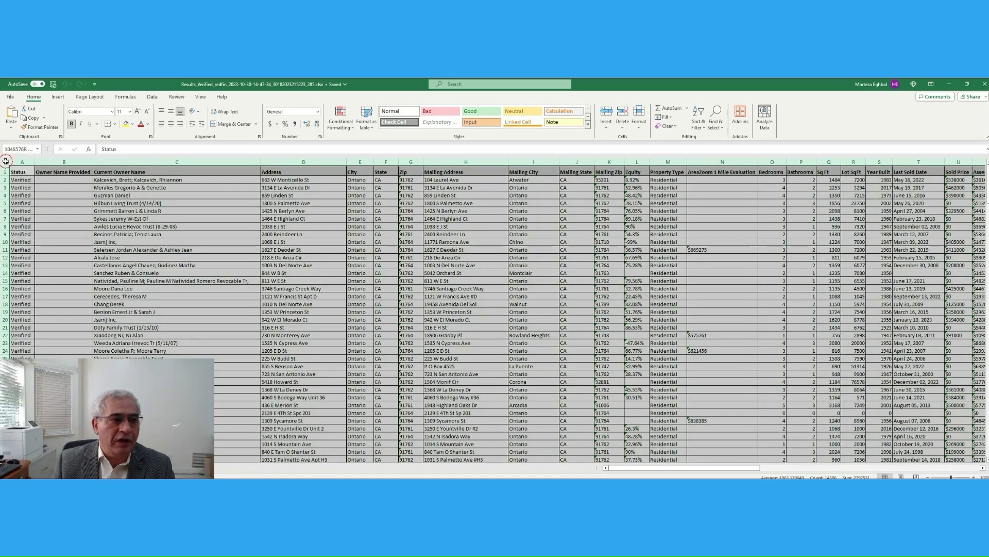
{"action": "key", "text": "Right"}
{"action": "key", "text": "Right"}
{"action": "key", "text": "Down"}
{"action": "key", "text": "Down"}
{"action": "key", "text": "Down"}
{"action": "key", "text": "Down"}
{"action": "key", "text": "Down"}
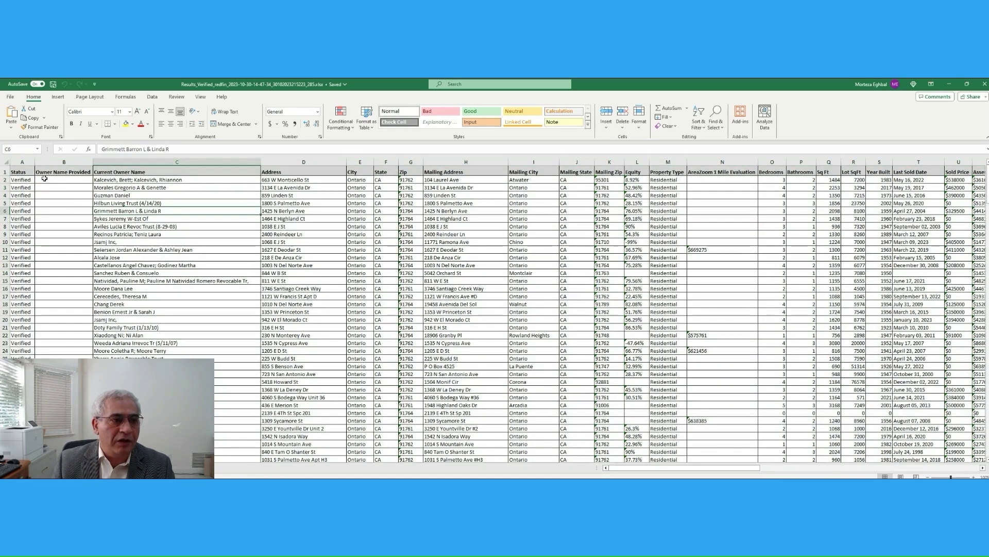
{"action": "left_click", "coordinate": [5, 161]}
{"action": "left_click", "coordinate": [76, 207]}
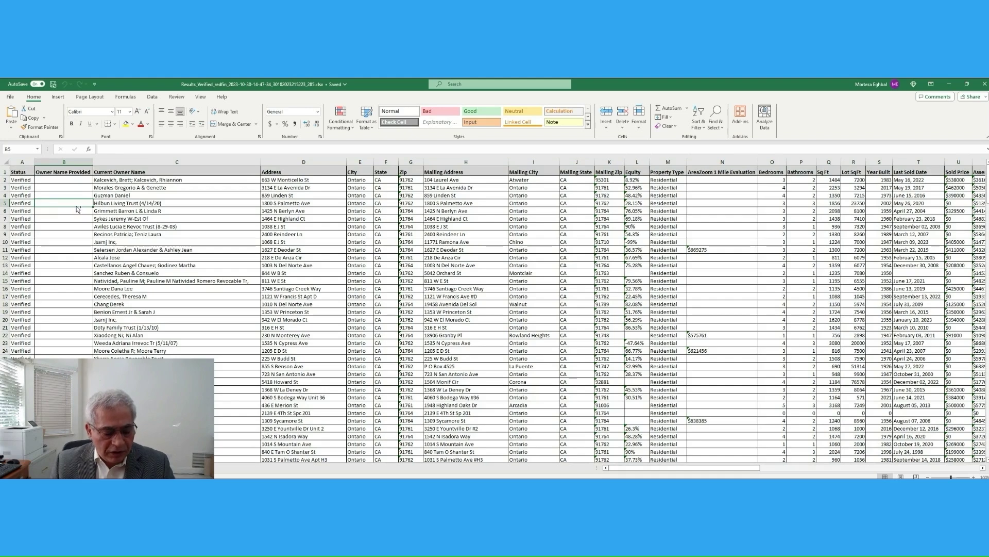
{"action": "key", "text": "ctrl+a"}
{"action": "key", "text": "ctrl+q"}
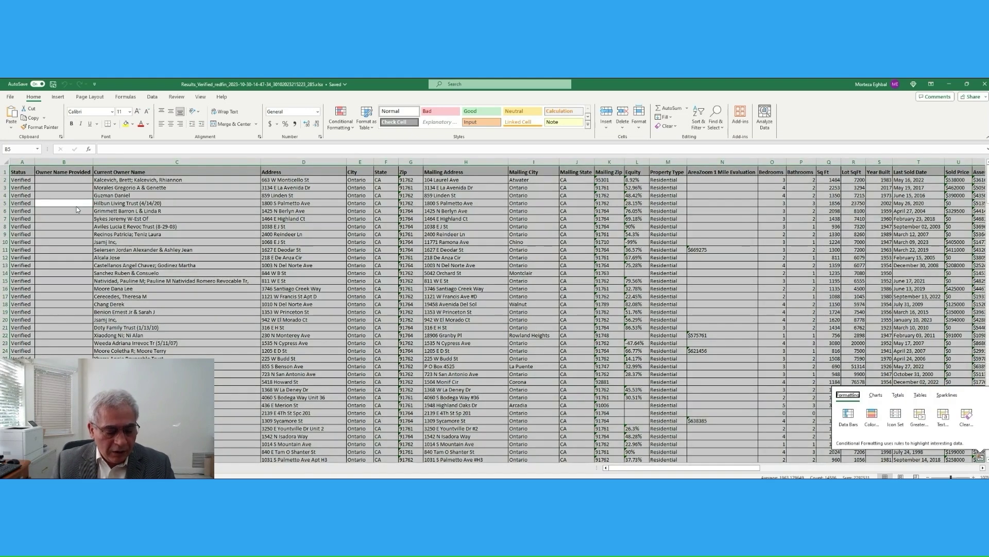
{"action": "key", "text": "ctrl+Down"}
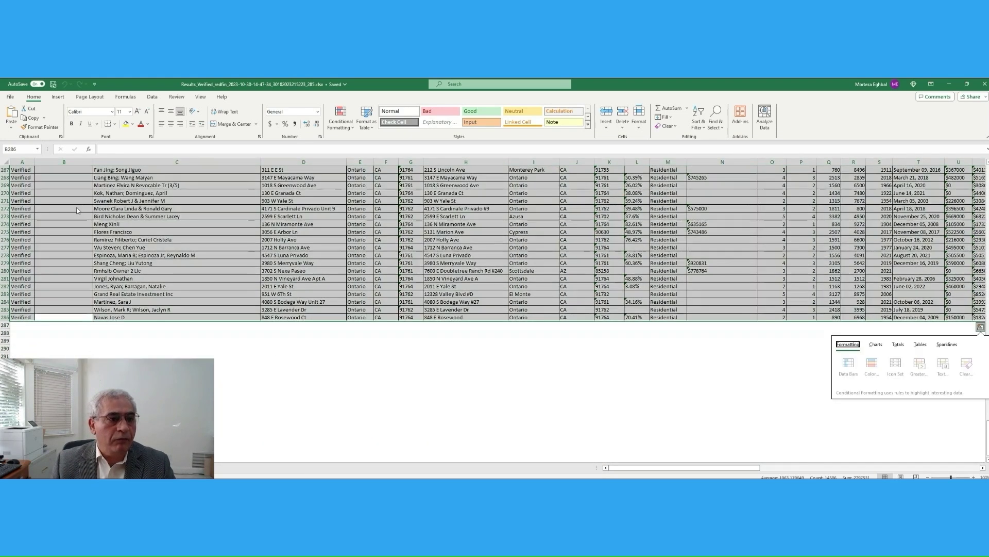
{"action": "left_click", "coordinate": [78, 211]}
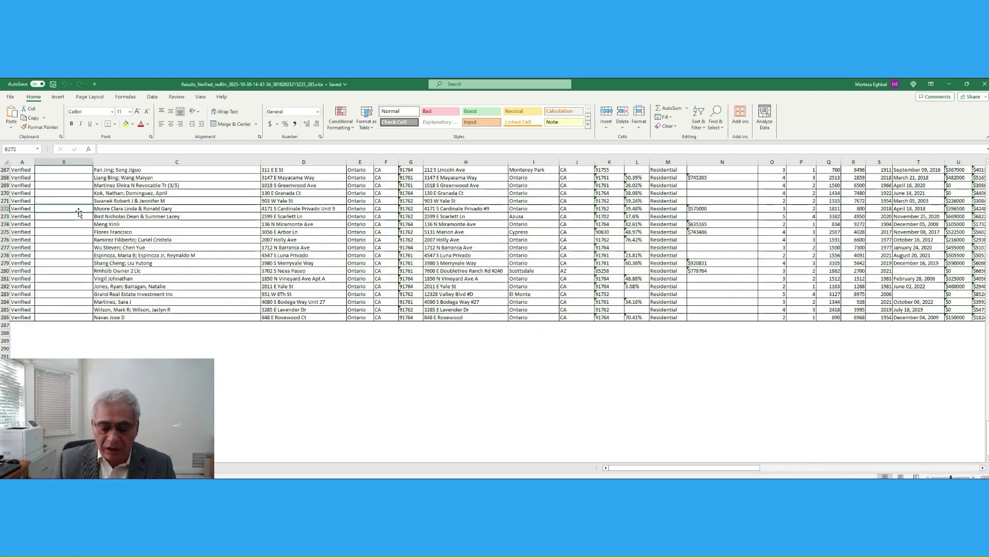
{"action": "key", "text": "ctrl+Up"}
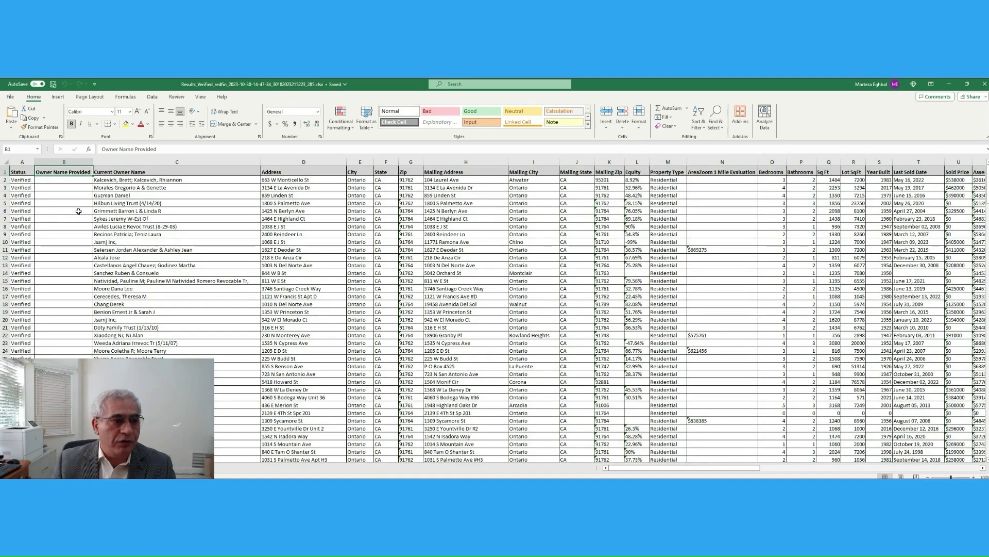
{"action": "left_click", "coordinate": [5, 163]}
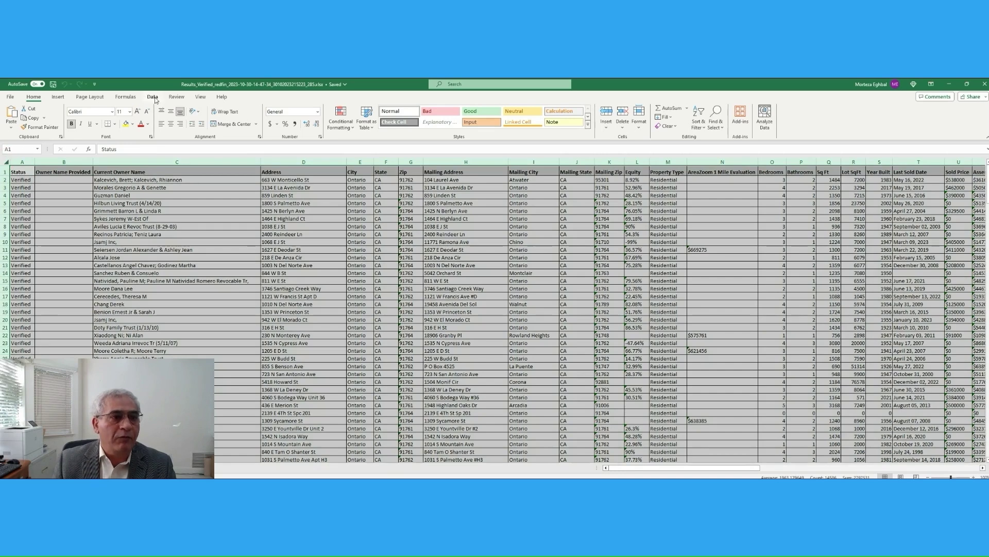
Turn on filtering and filter Current Owner Name to entries containing 'llc'
{"action": "left_click", "coordinate": [153, 97]}
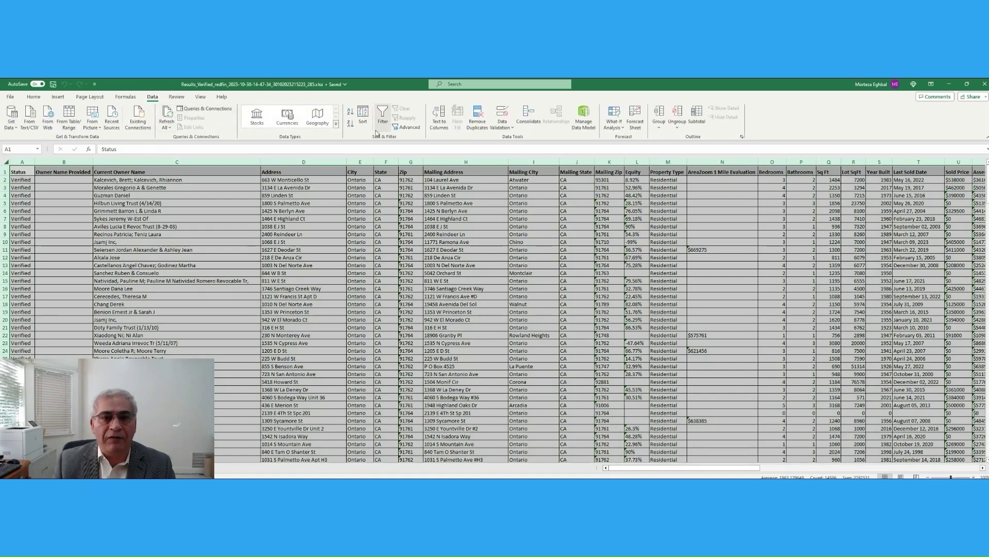
{"action": "left_click", "coordinate": [382, 122]}
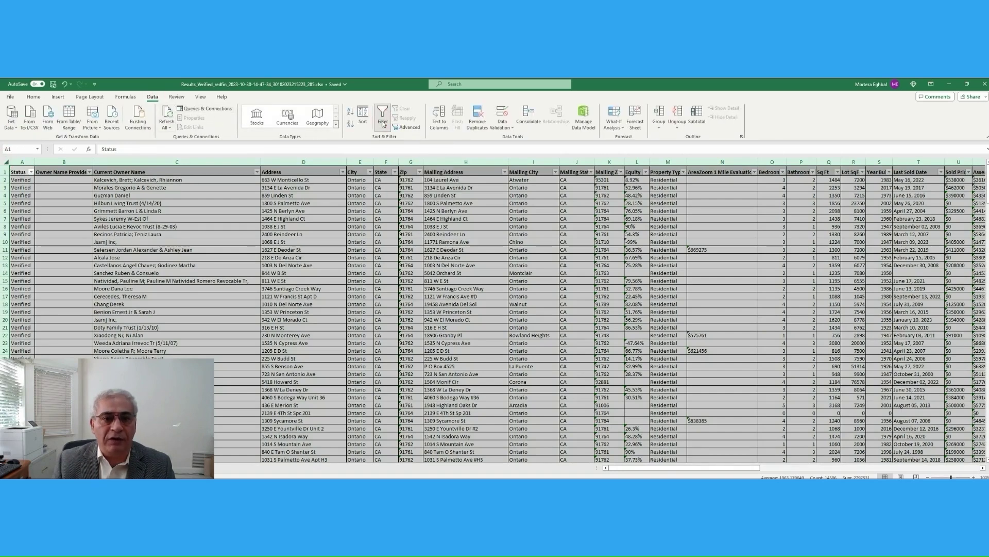
{"action": "left_click", "coordinate": [257, 171]}
{"action": "left_click", "coordinate": [190, 264]}
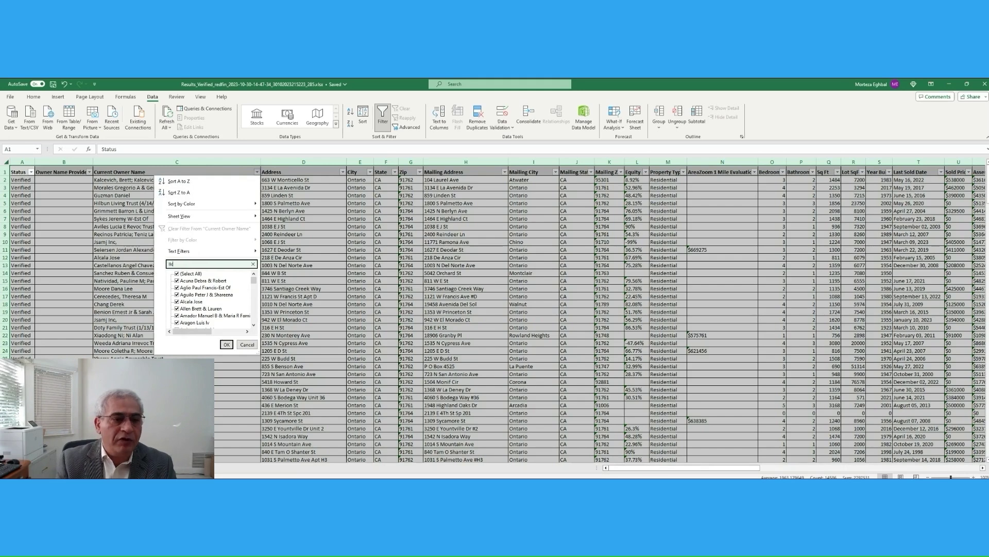
{"action": "type", "text": "llc"}
{"action": "key", "text": "Return"}
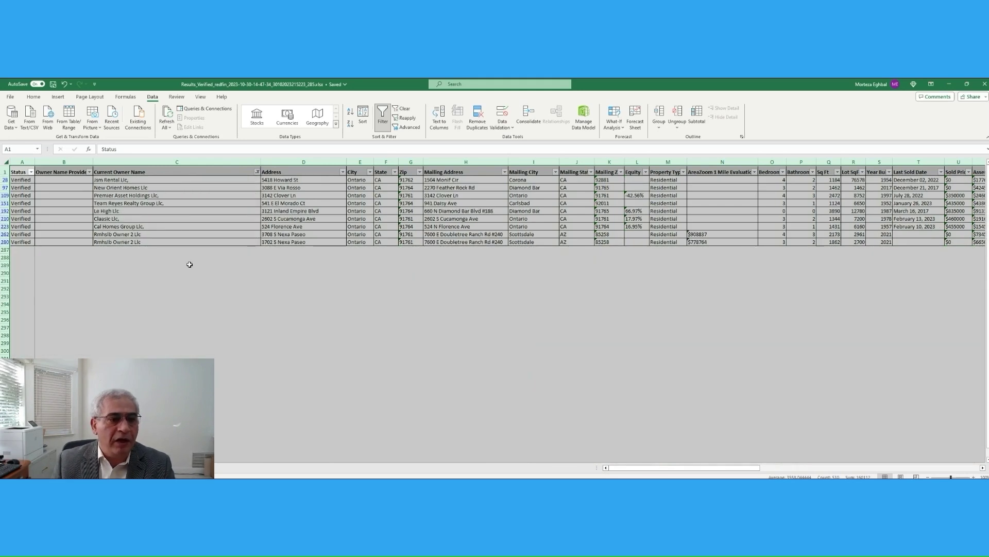
Select the nine filtered LLC owner rows, then clear the selection
{"action": "left_click_drag", "start_coordinate": [100, 180], "coordinate": [452, 242]}
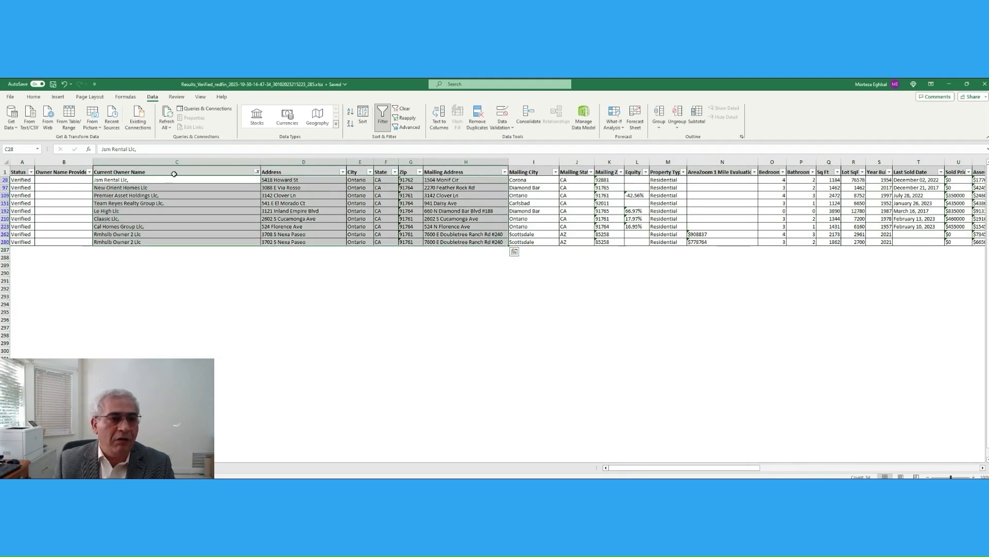
{"action": "left_click", "coordinate": [179, 259]}
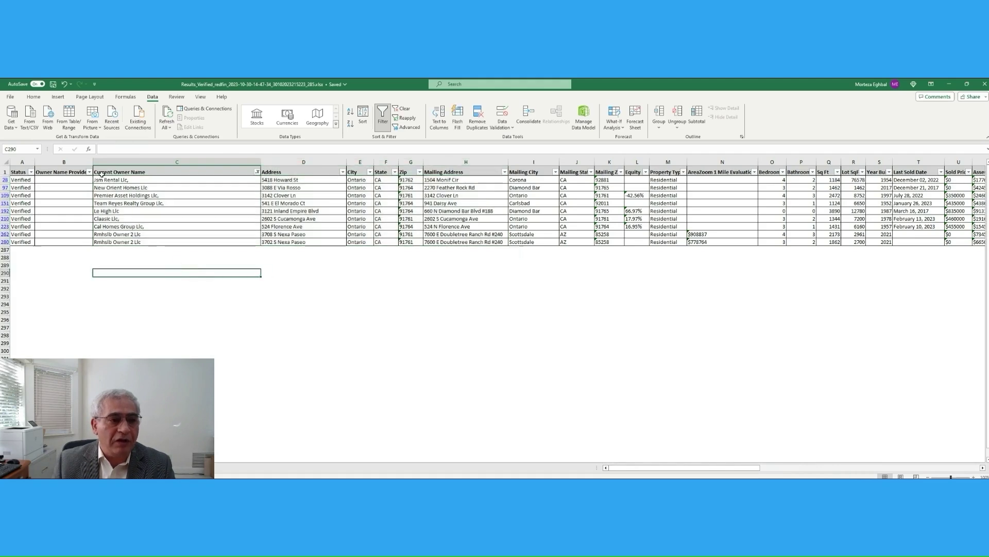
{"action": "left_click_drag", "start_coordinate": [111, 179], "coordinate": [484, 242]}
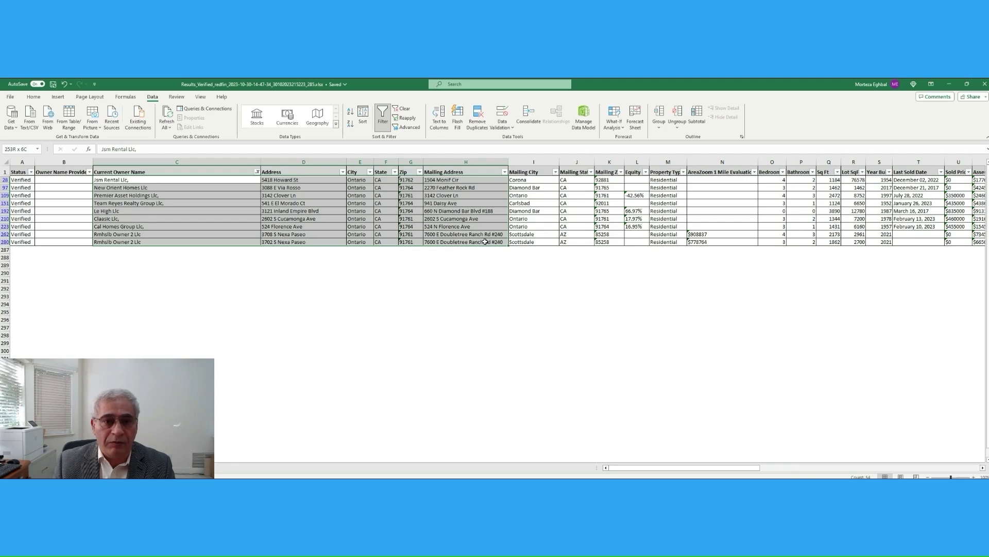
{"action": "left_click_drag", "start_coordinate": [485, 242], "coordinate": [485, 242]}
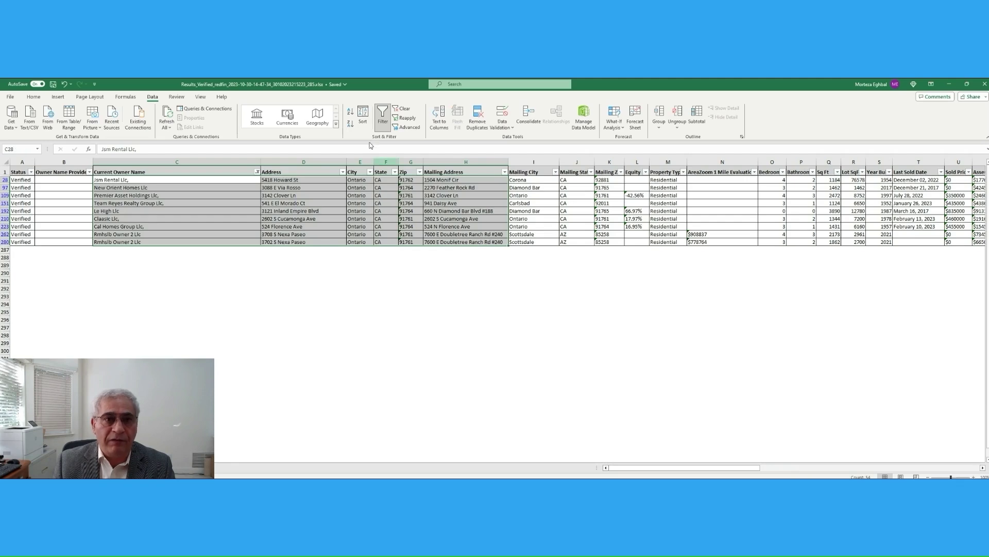
{"action": "left_click", "coordinate": [369, 280]}
{"action": "key", "text": "Up"}
{"action": "key", "text": "Up"}
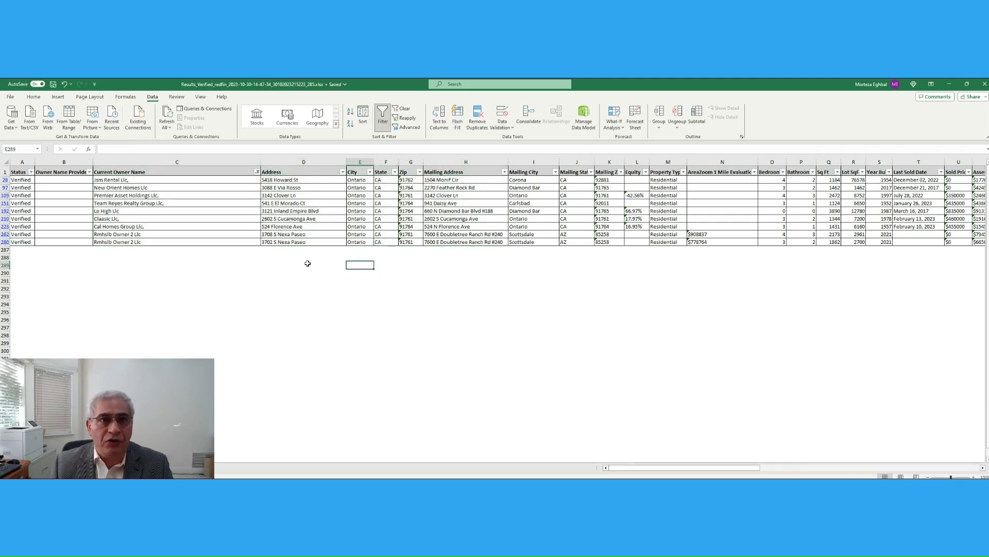